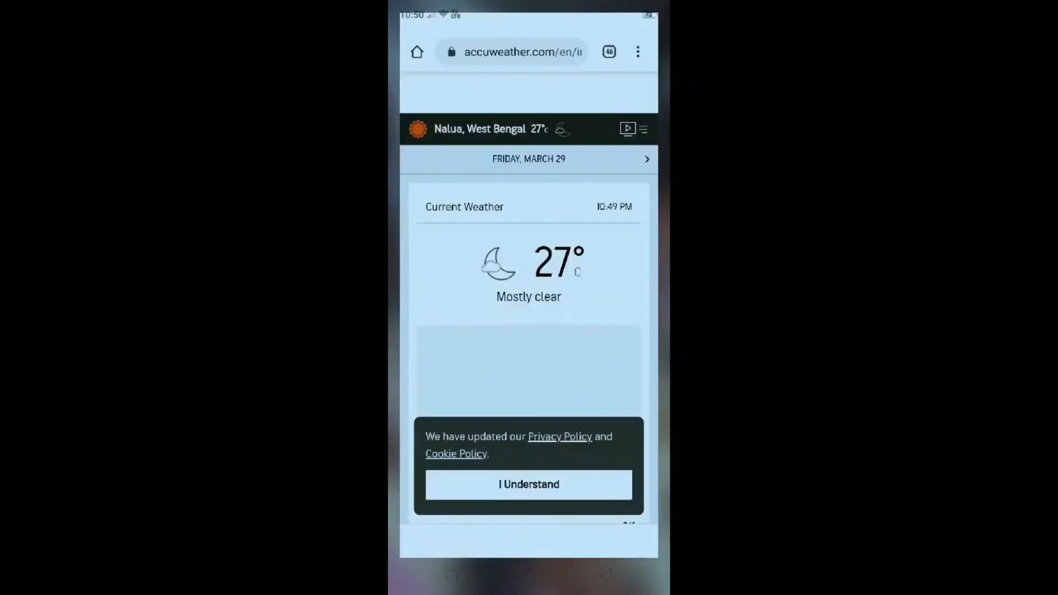
Turn on Desktop site in Chrome's menu so AccuWeather shows its desktop version.
click(648, 43)
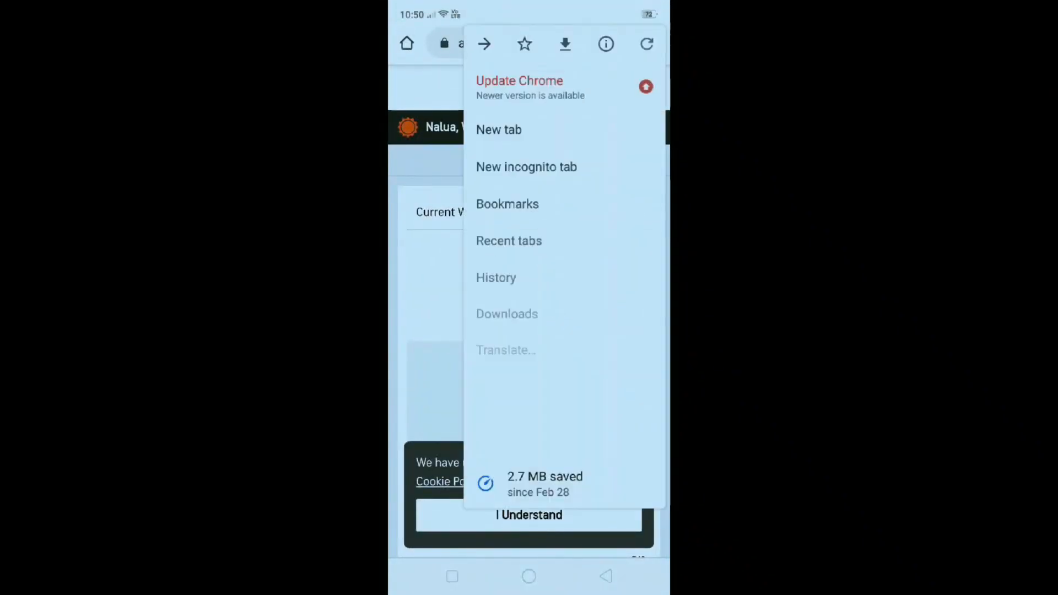
scroll(596, 248, down, 3)
click(643, 362)
scroll(592, 215, down, 3)
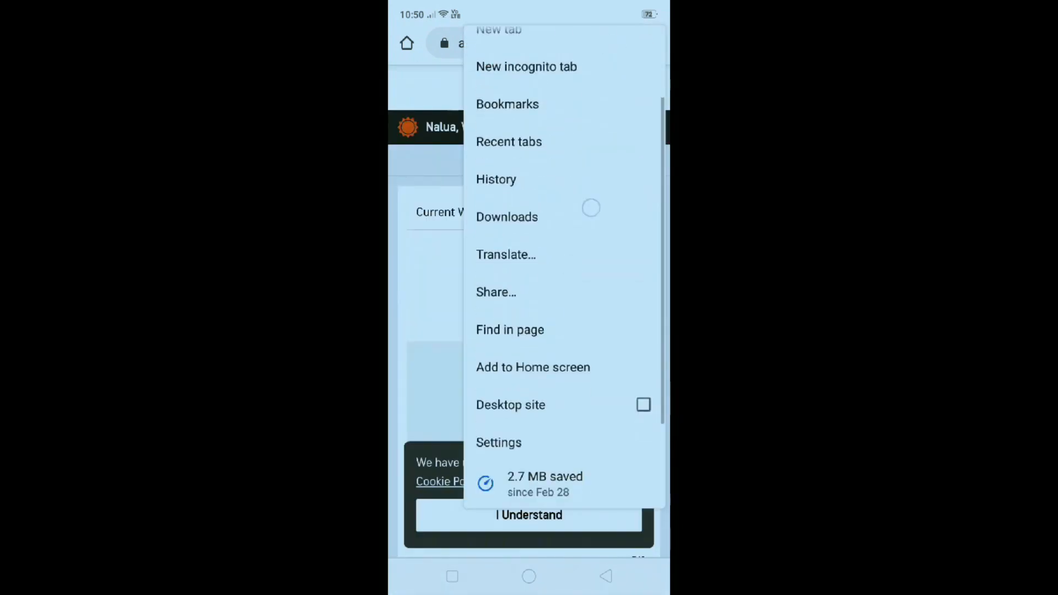
click(644, 363)
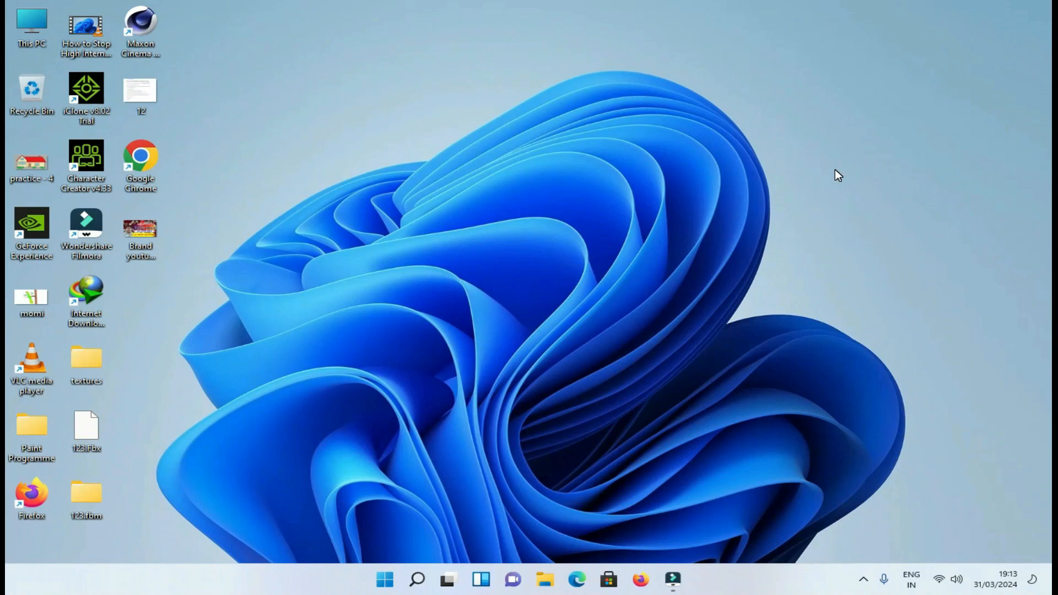
Launch Chrome, go to Gmail and view the options for creating a new account.
double_click(140, 156)
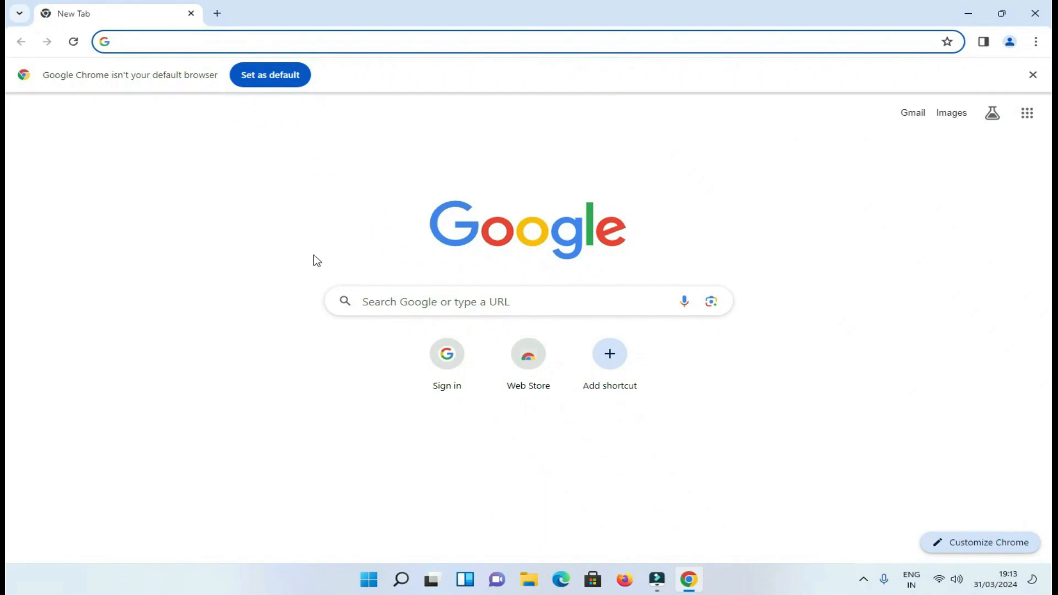
click(913, 114)
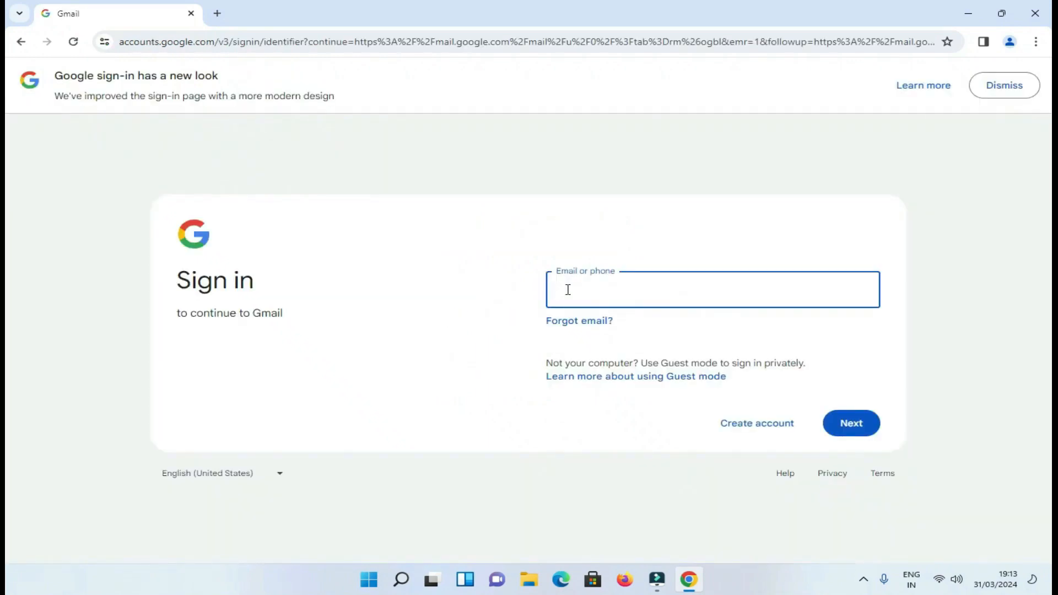
click(736, 427)
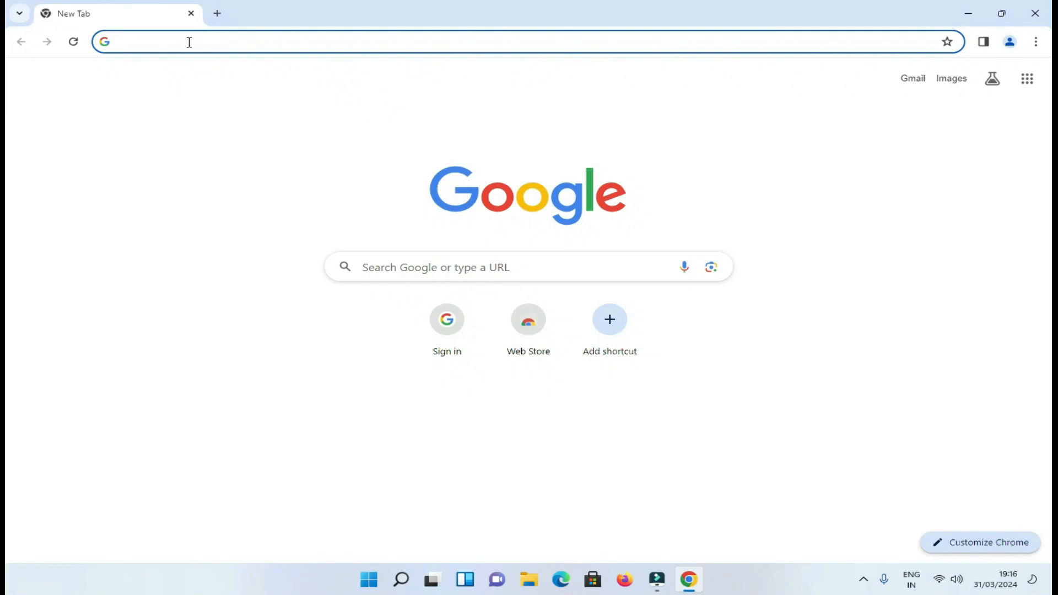
Search Google for 'youtube' and go to the YouTube site.
text(y)
key(Return)
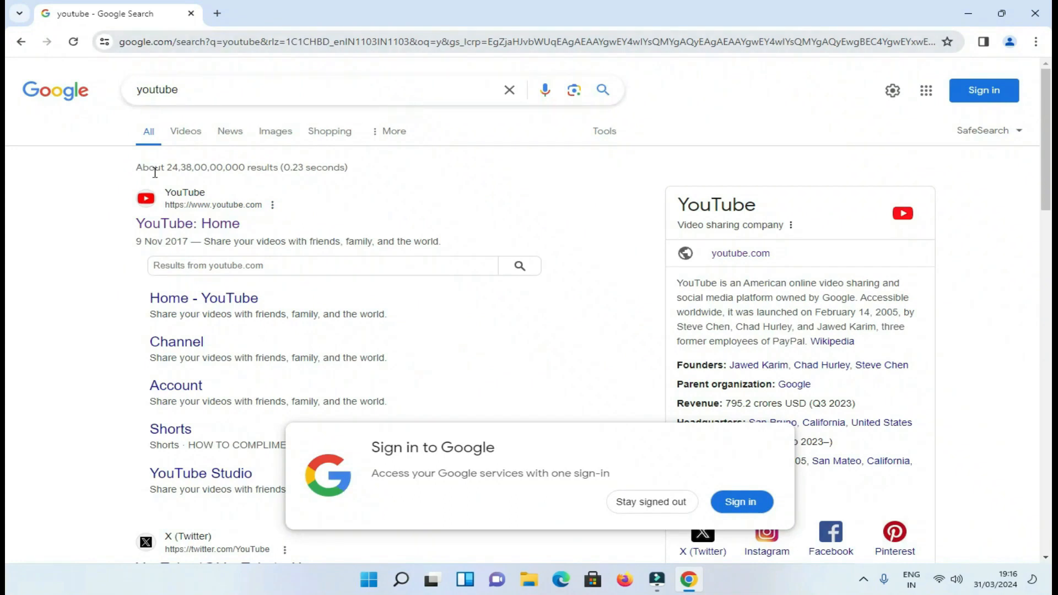
click(175, 202)
Sign in to YouTube with the account email and pasted password.
click(974, 81)
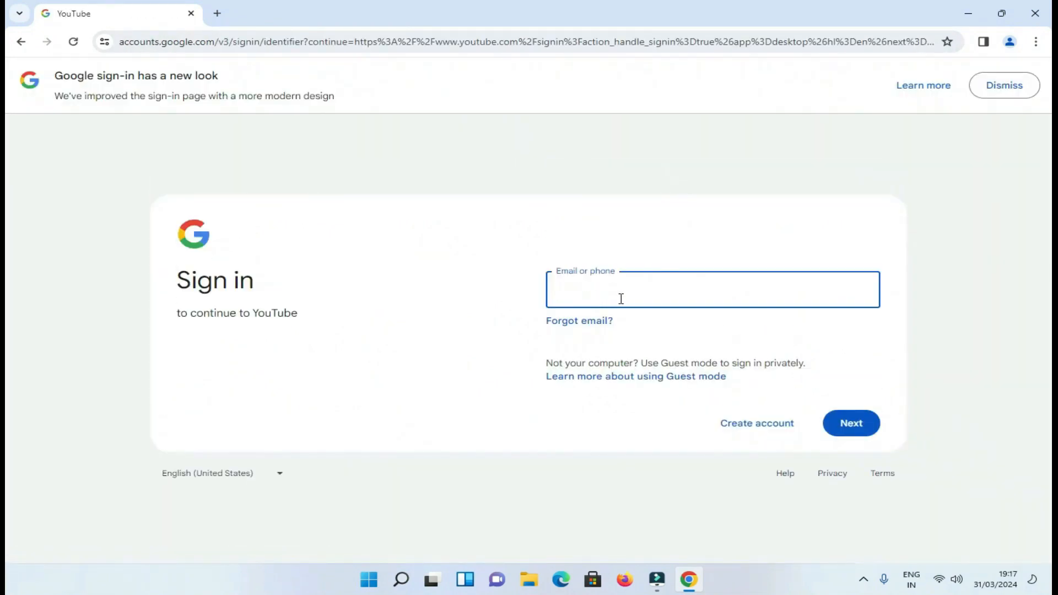
click(851, 423)
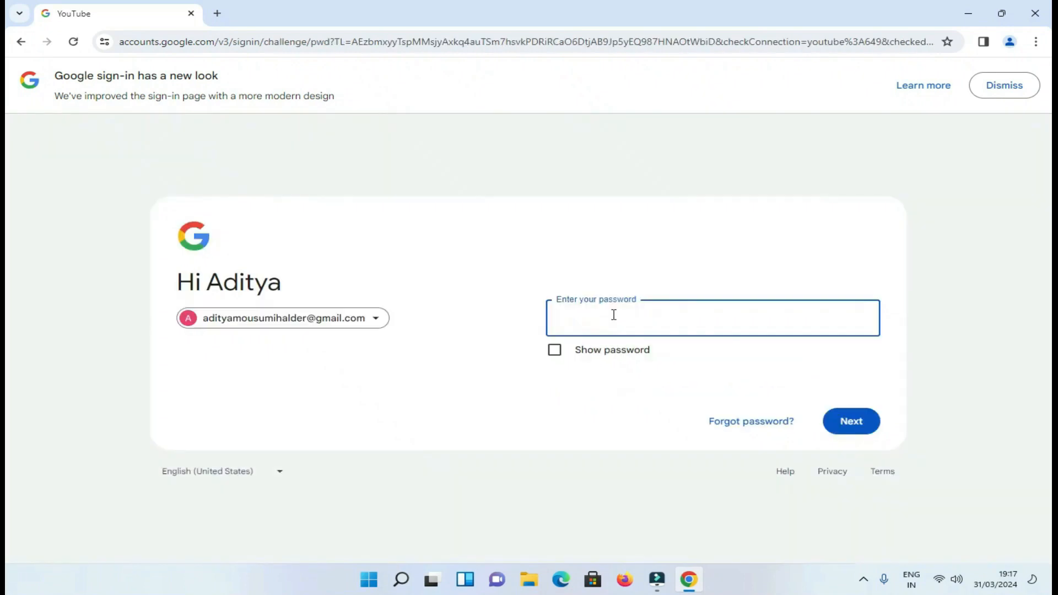
key(ctrl+v)
click(853, 425)
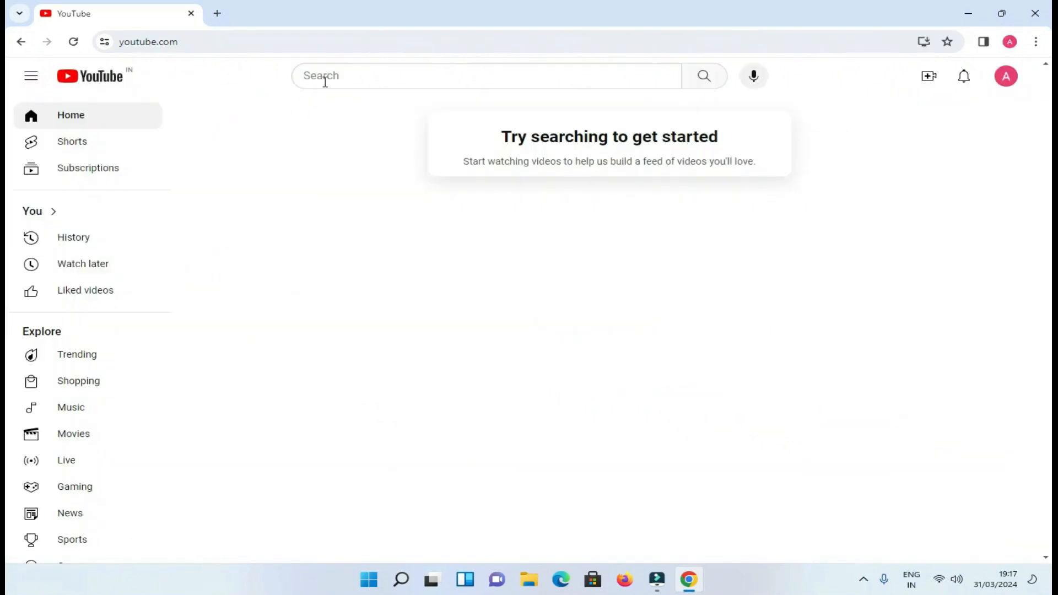
click(1008, 77)
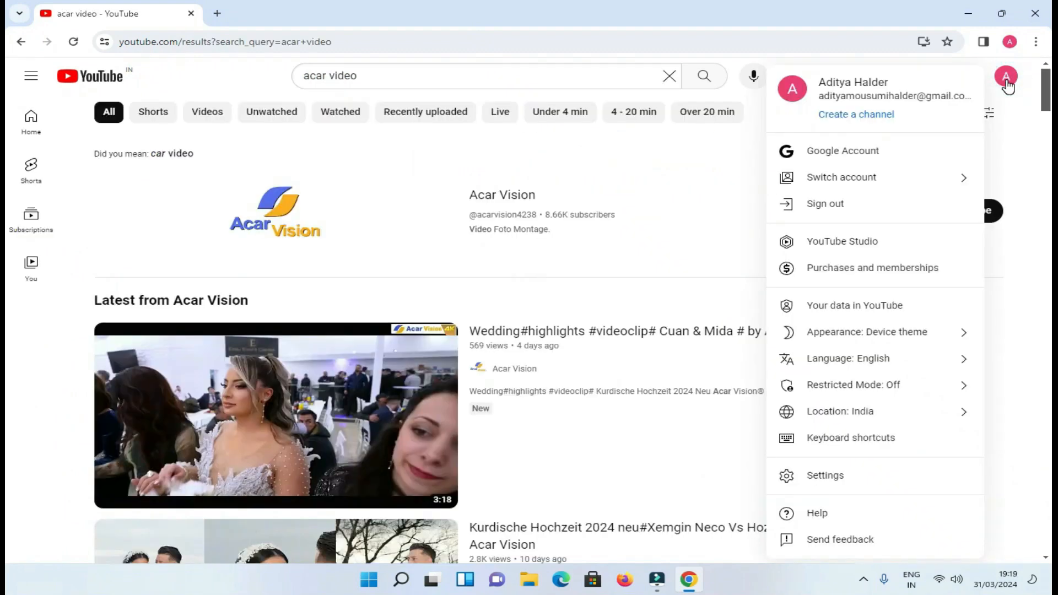
Replace the prefilled channel name with 'Aditya Vlog' and create the channel.
click(848, 249)
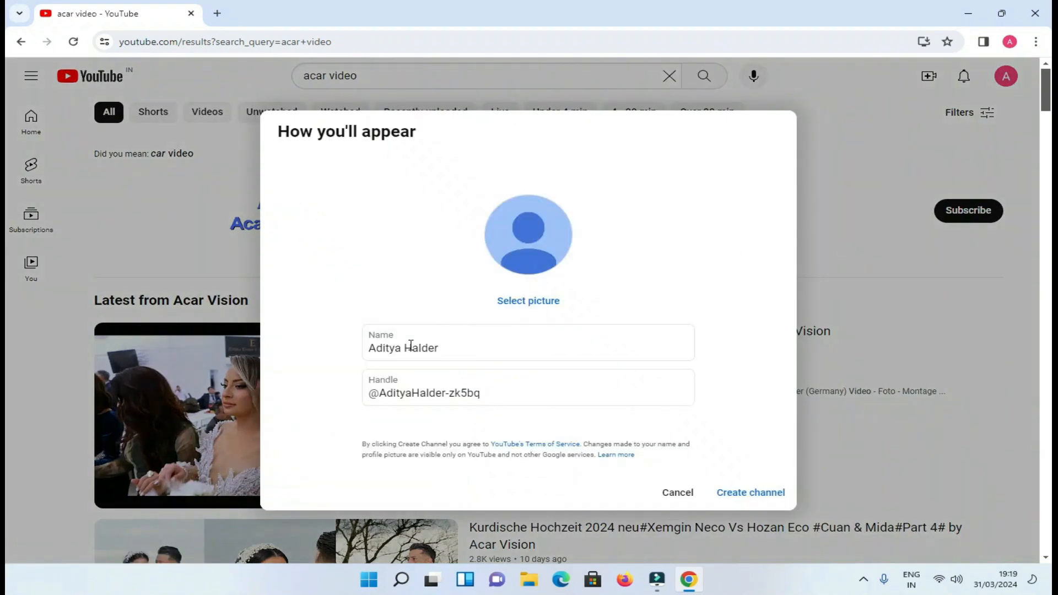
drag(449, 347, 364, 353)
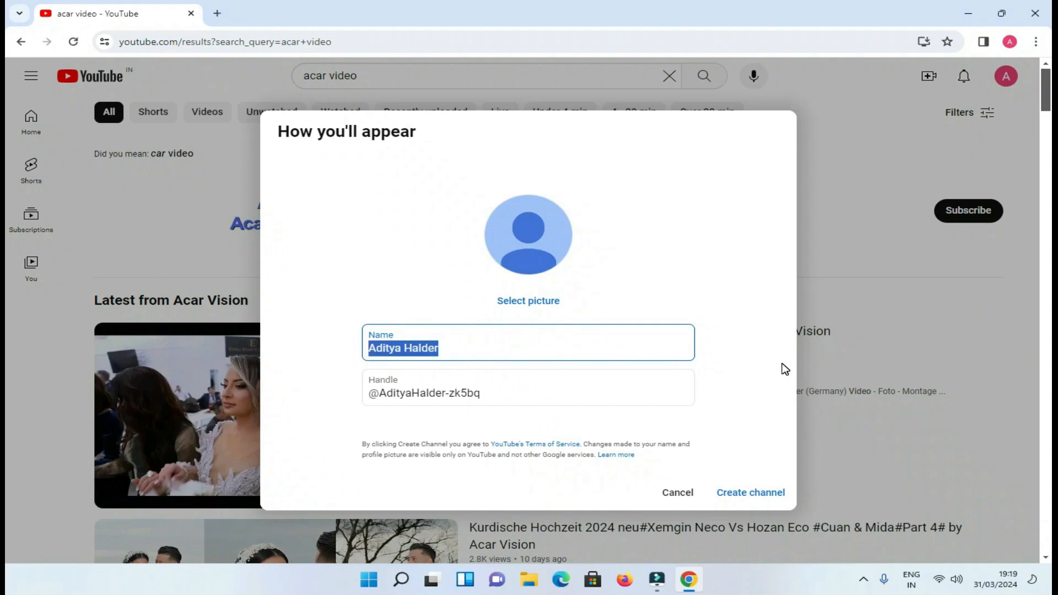
text(Aditya Vlog)
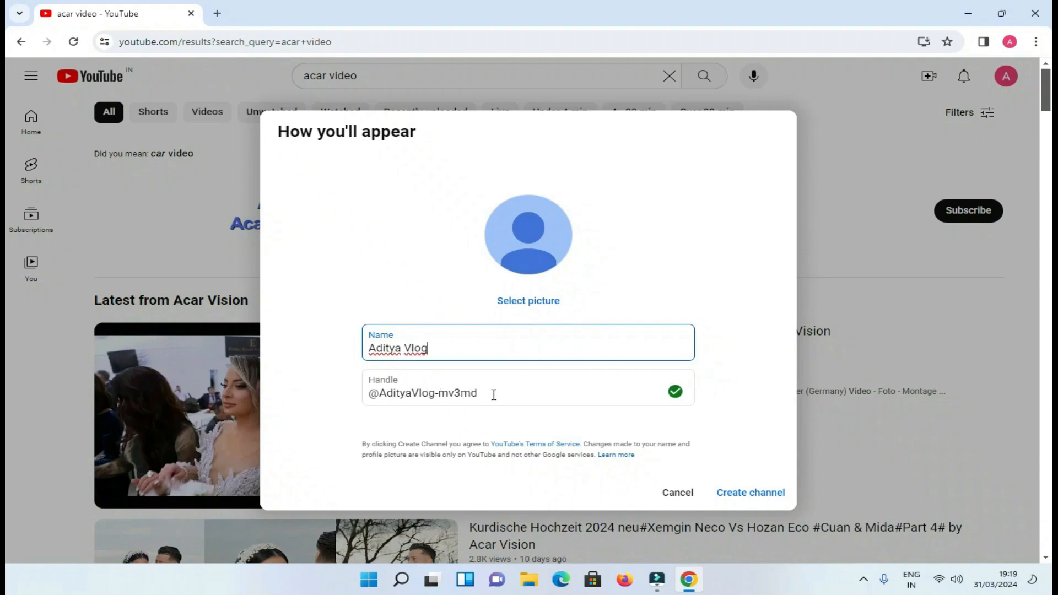
click(746, 499)
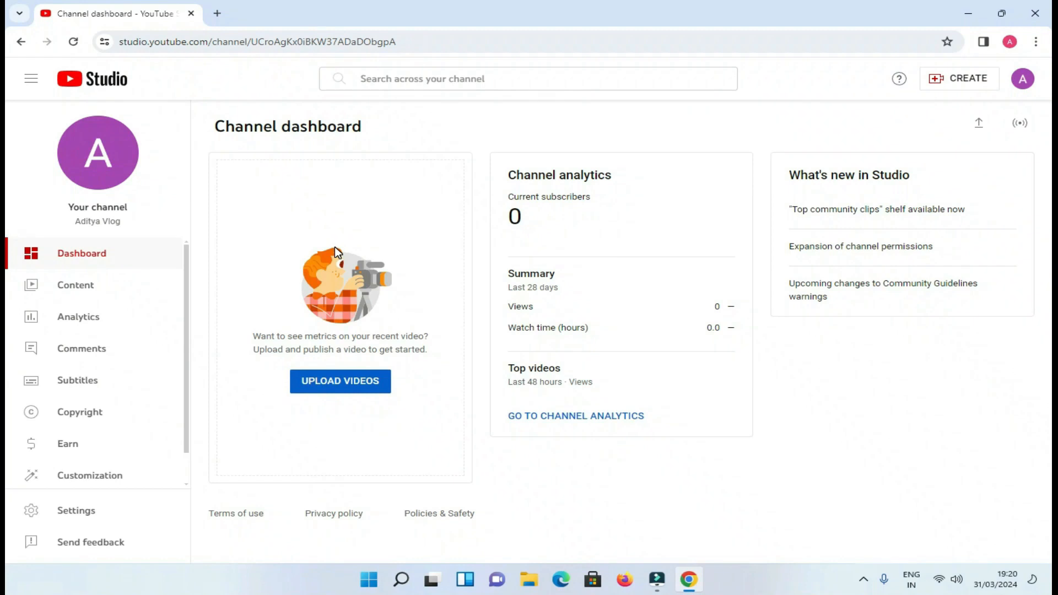
From account settings, create a new brand channel named 'Aditya Vlog', accepting the consent checkbox.
click(1022, 78)
click(898, 163)
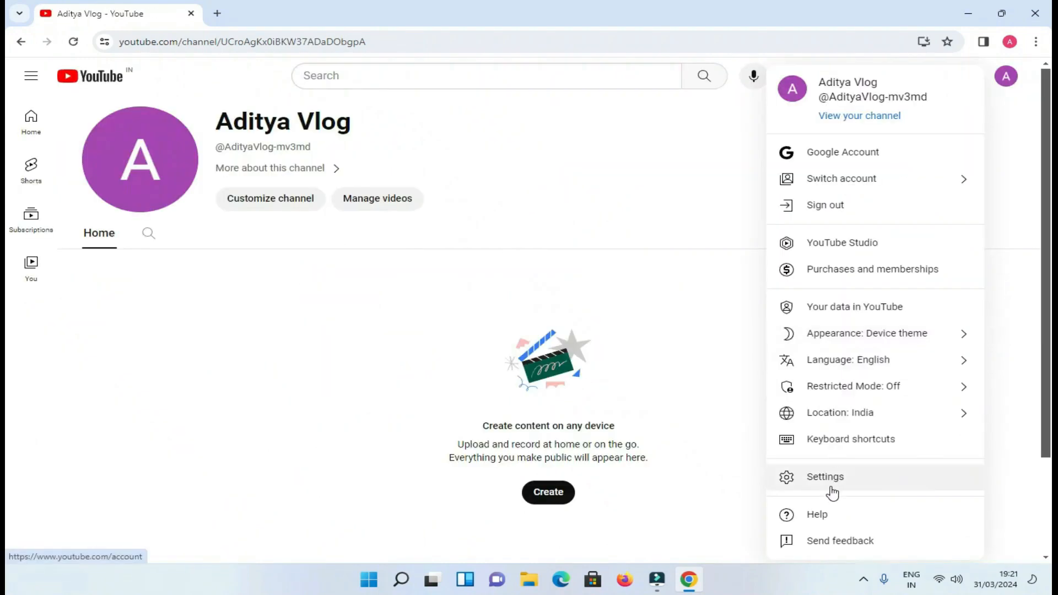
click(831, 485)
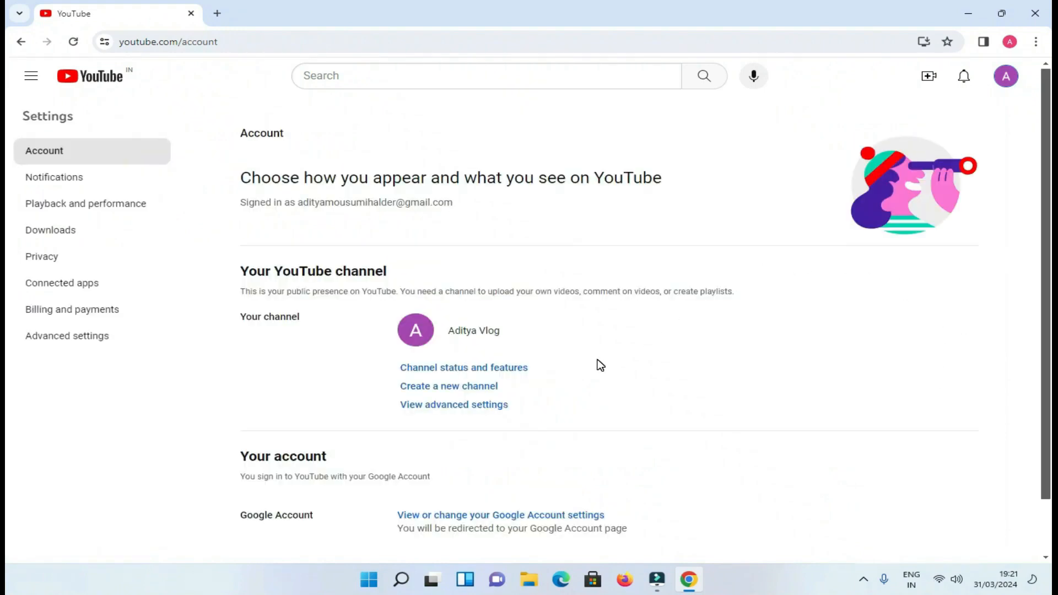
click(464, 392)
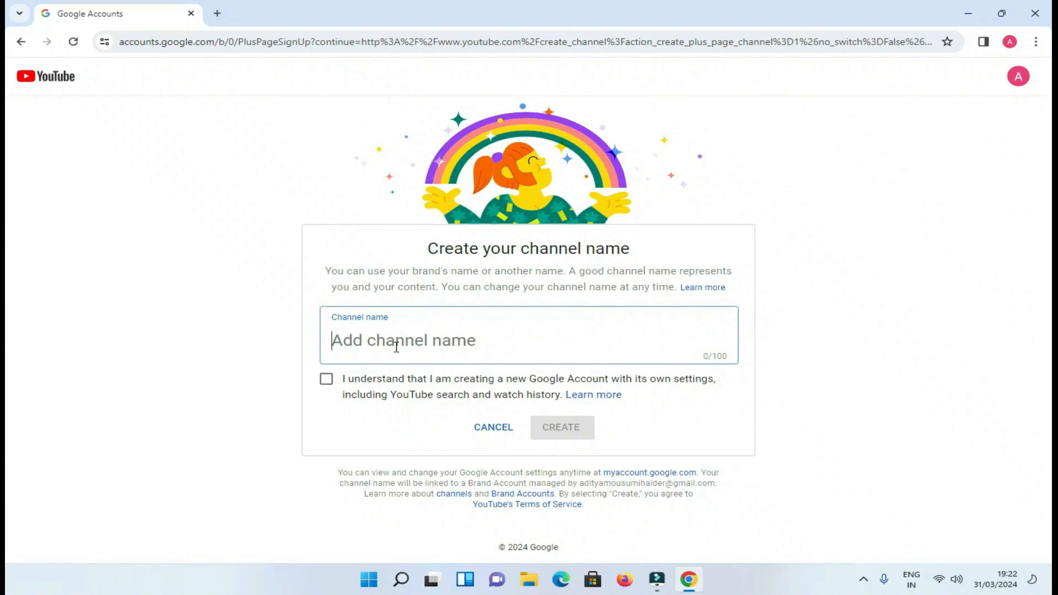
text(Aditya Vlog)
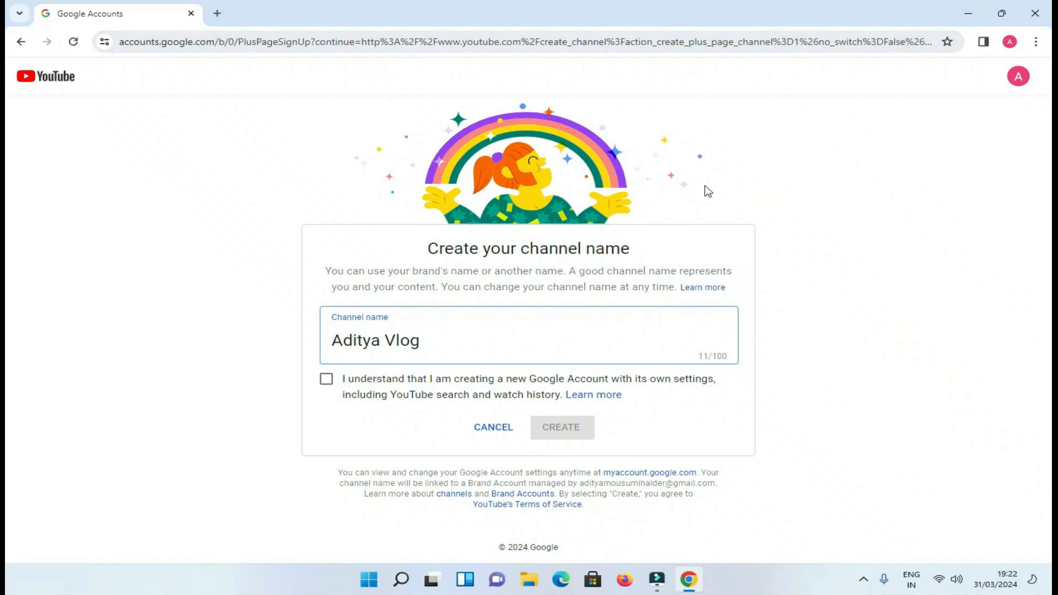
click(326, 386)
click(545, 430)
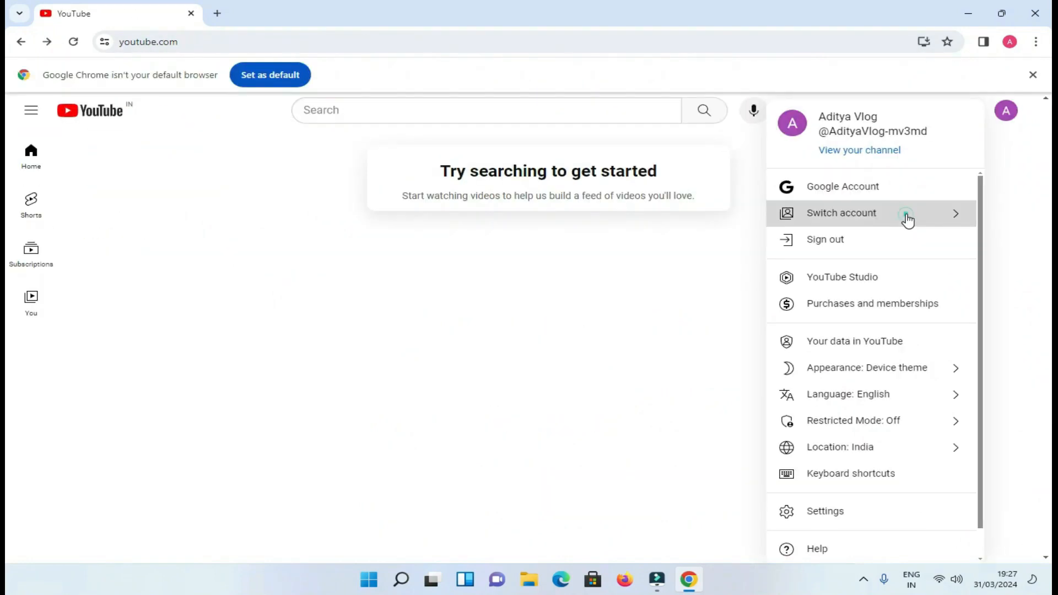
Switch to the newly created second Aditya Vlog channel.
click(907, 215)
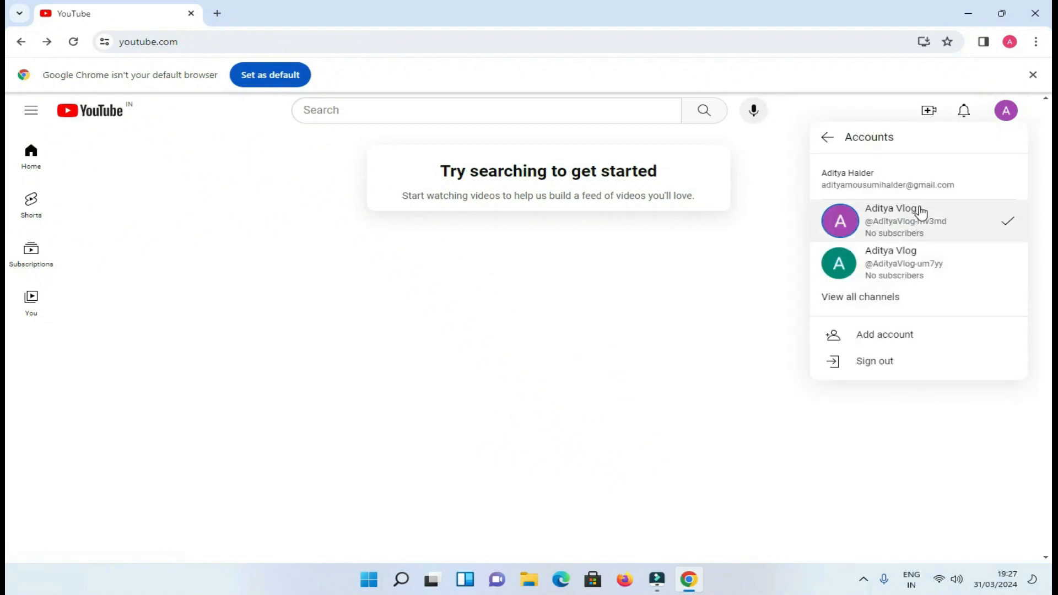
click(875, 265)
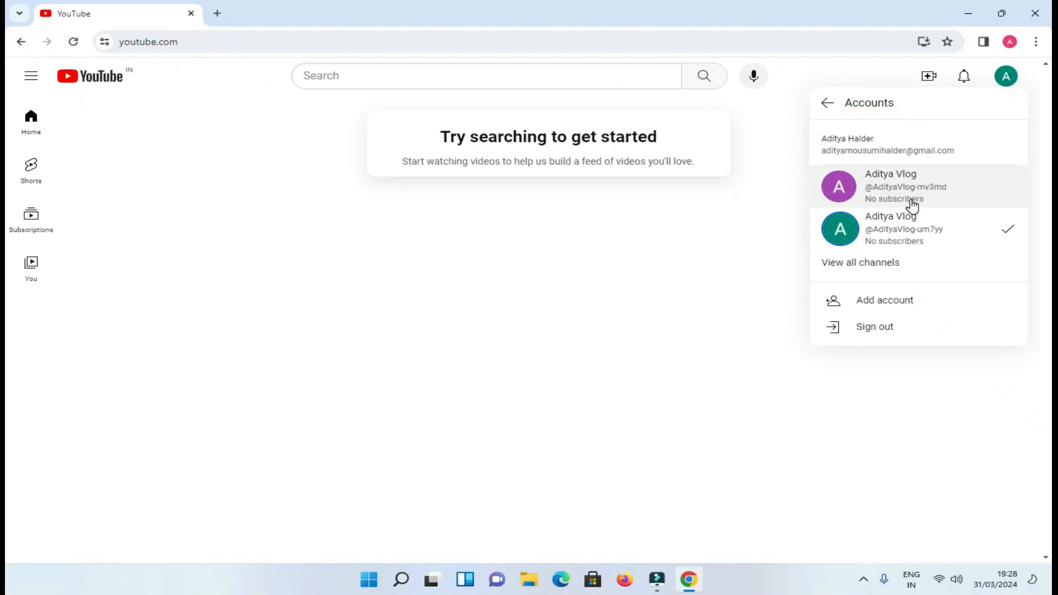
click(1011, 87)
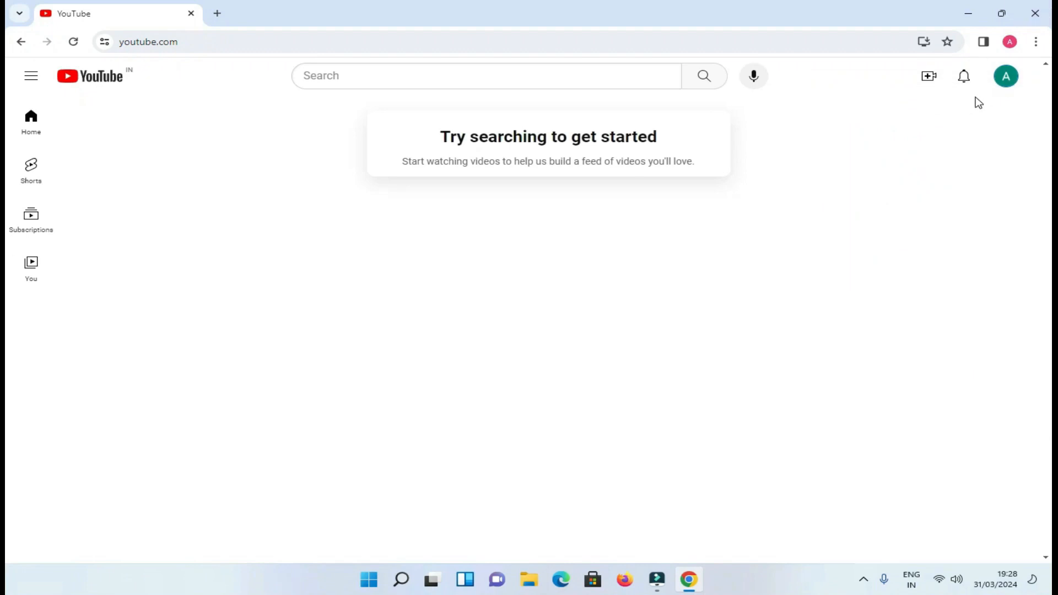
Open YouTube settings and go to the channel's advanced settings.
click(1003, 89)
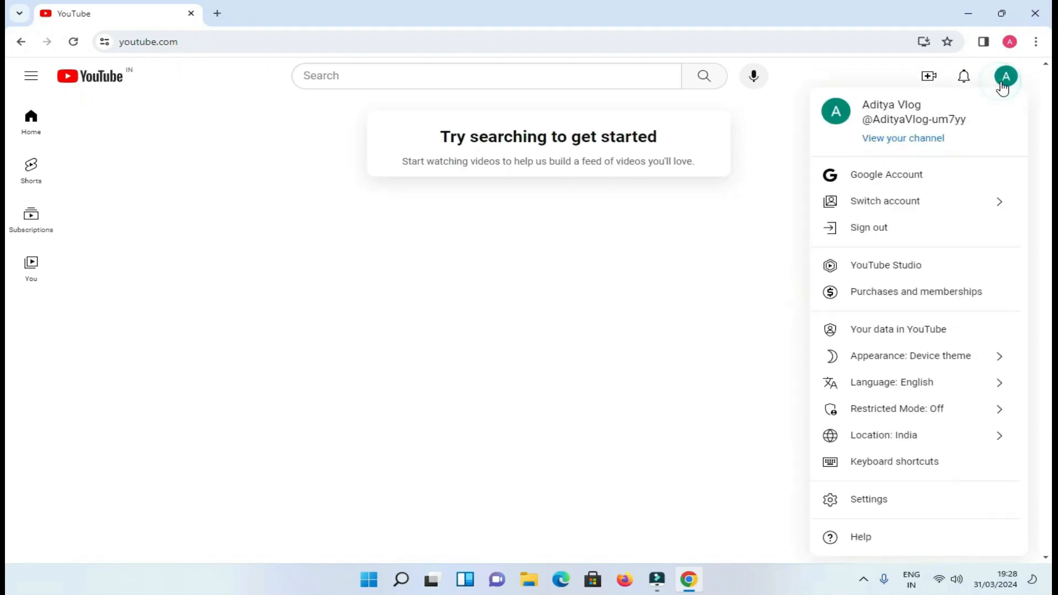
click(867, 488)
scroll(711, 446, down, 2)
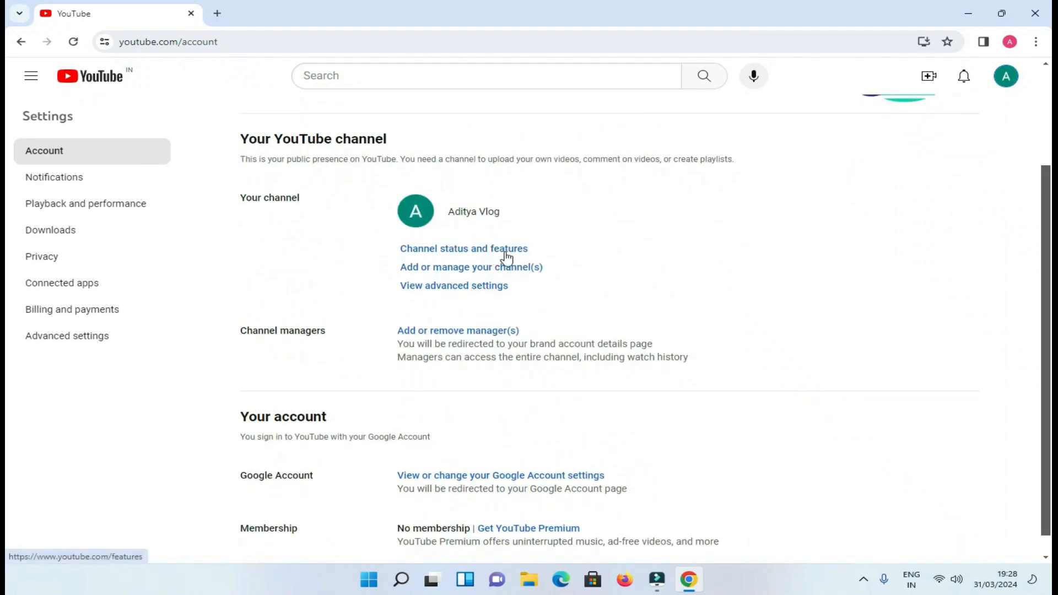
click(107, 348)
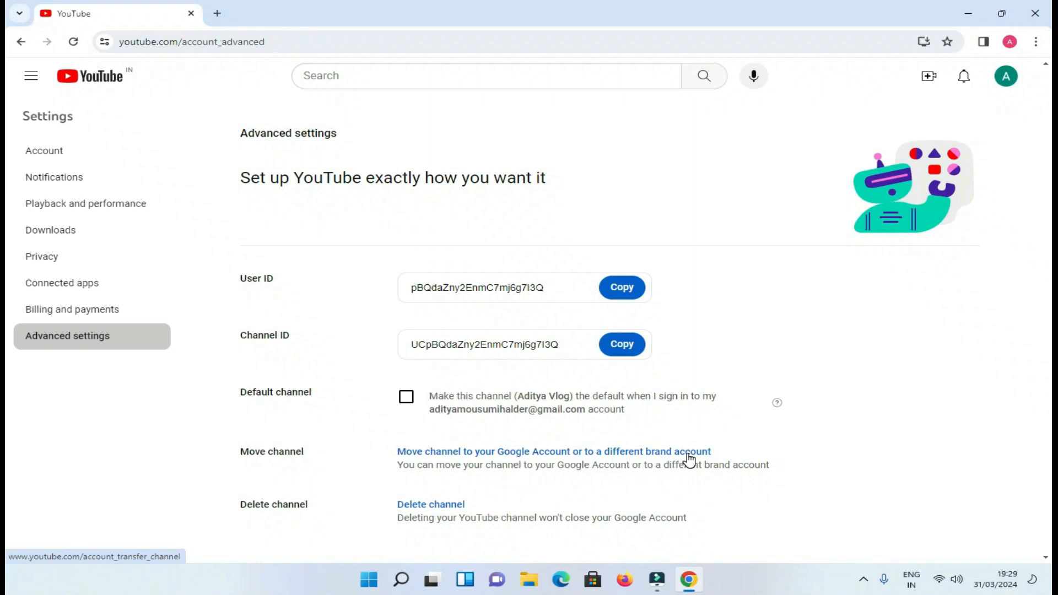
Move Aditya Vlog to the chosen account, permanently deleting that account's existing channel.
click(656, 453)
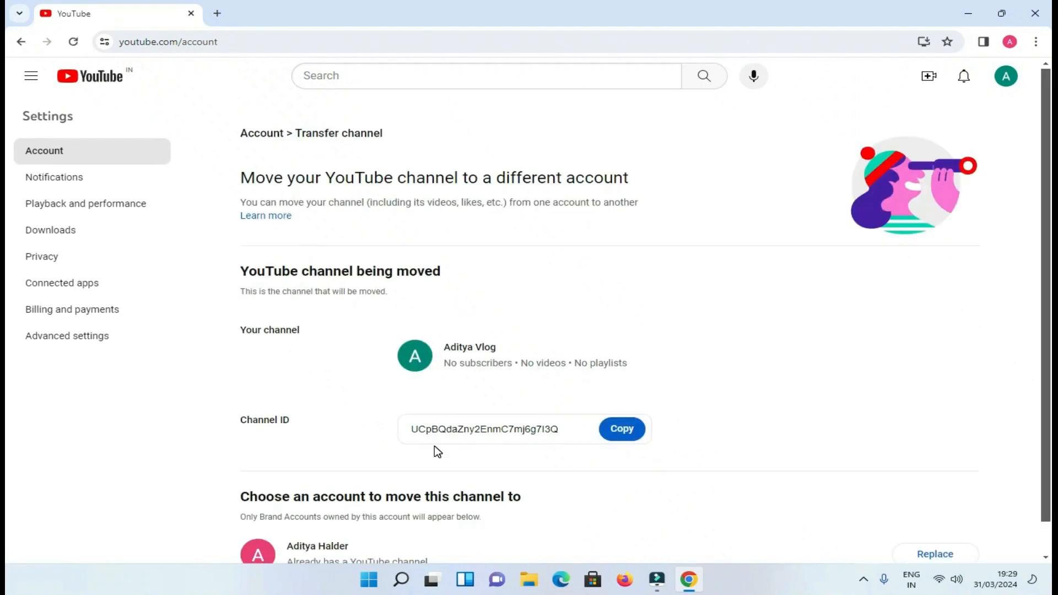
scroll(439, 451, down, 1)
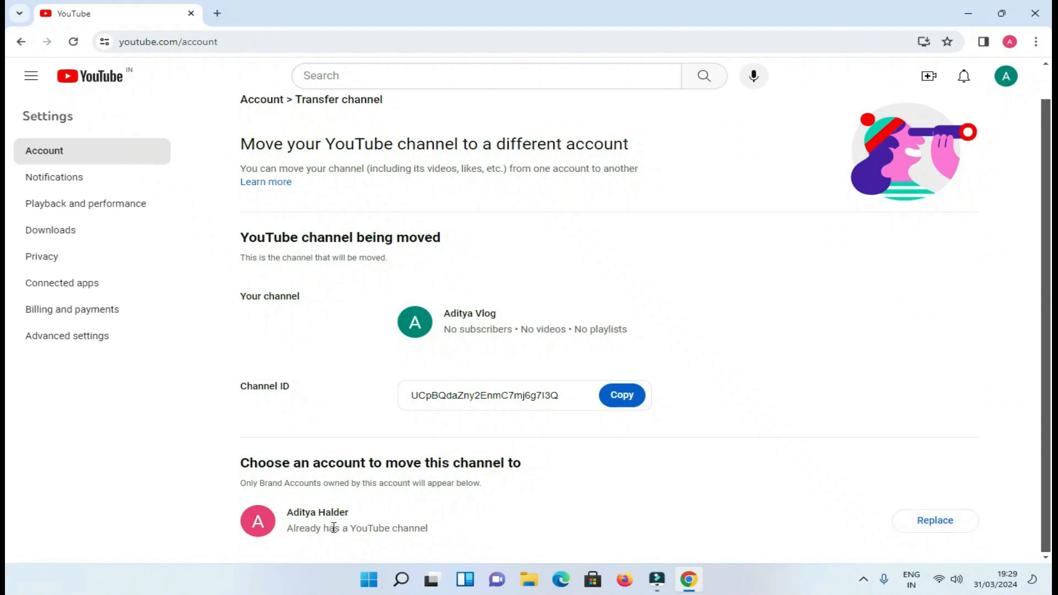
click(941, 531)
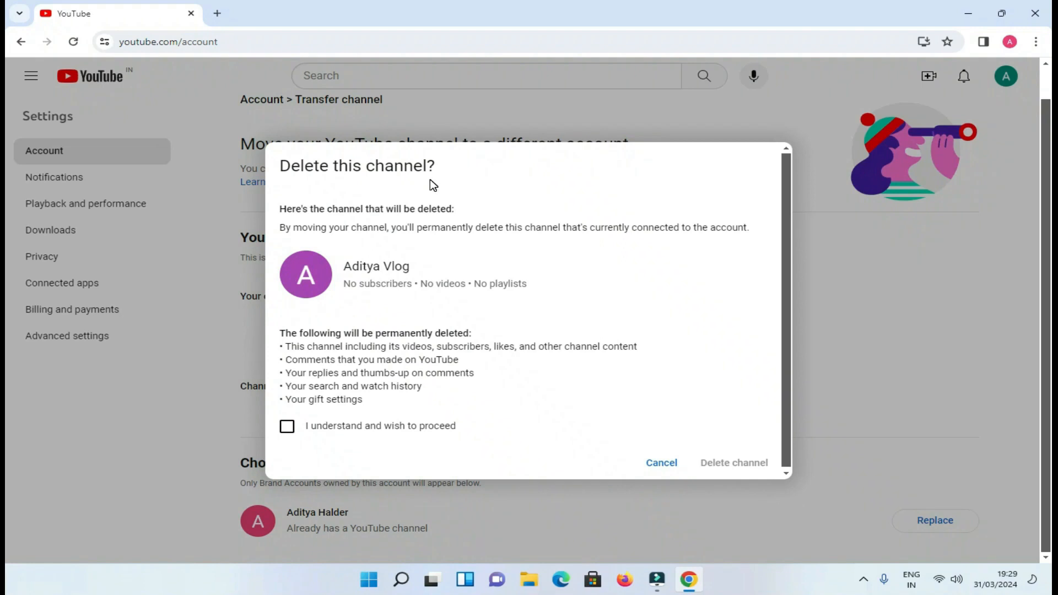
click(288, 429)
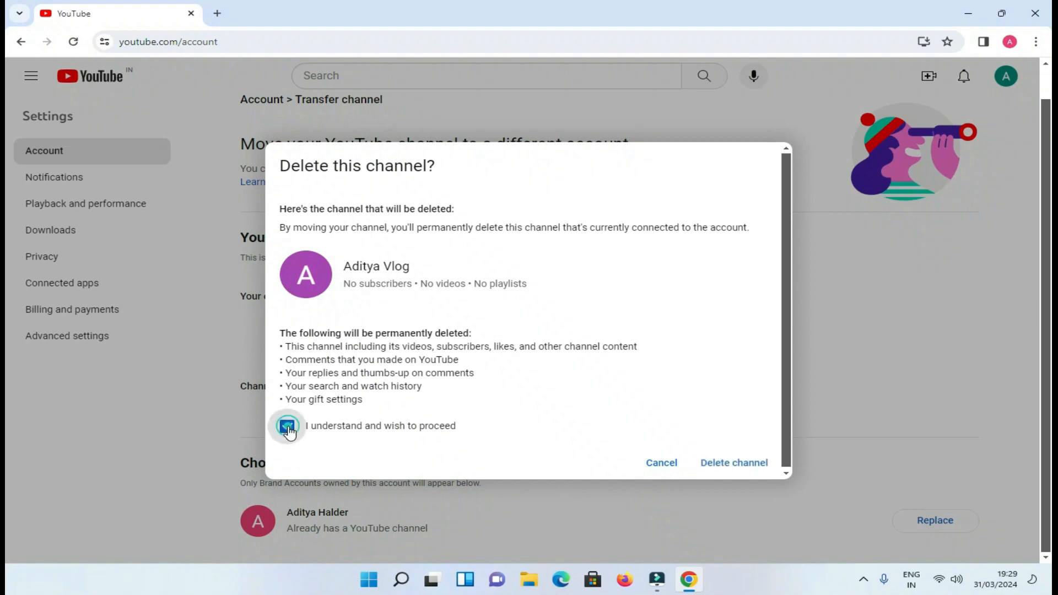
click(732, 472)
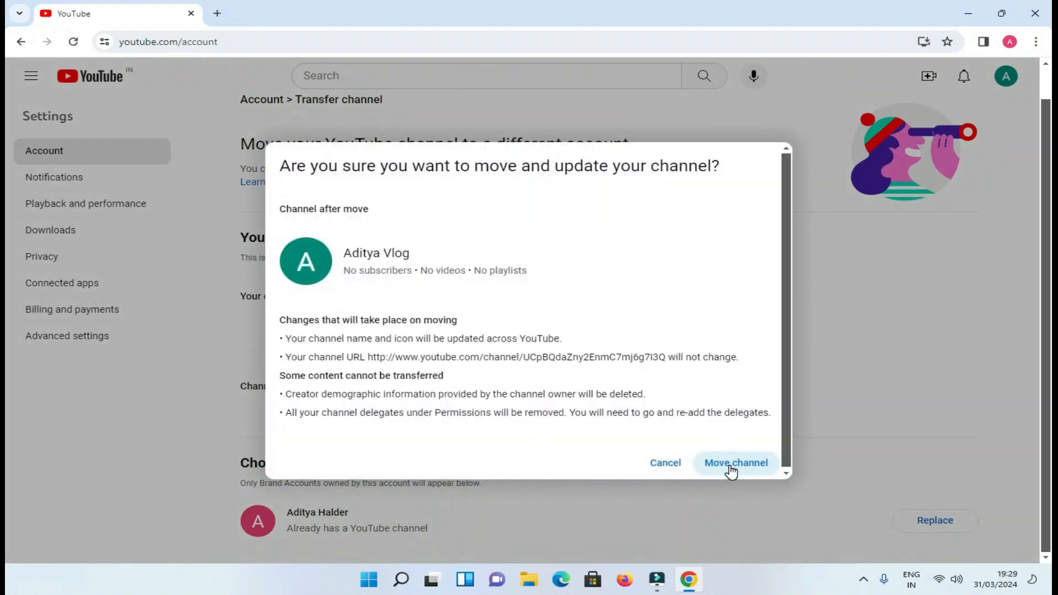
click(732, 468)
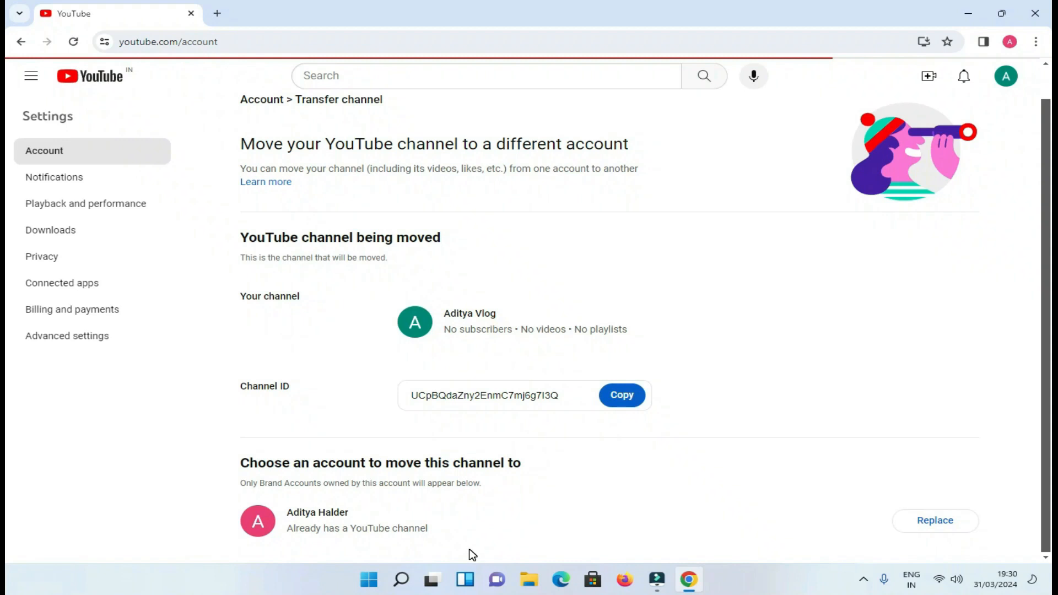
click(1008, 77)
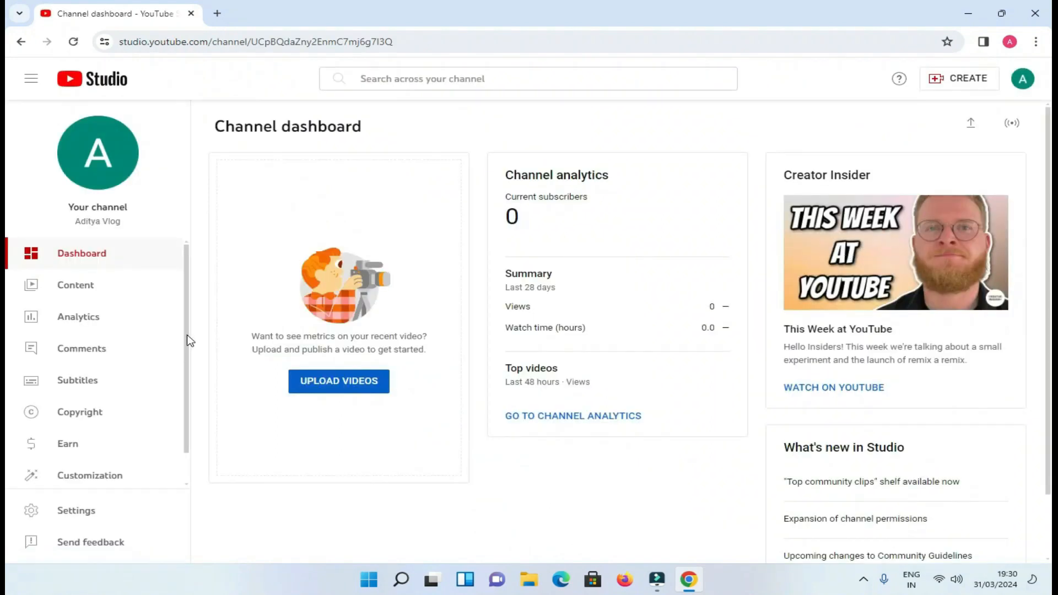
Review who has permissions on the Aditya Vlog channel in Studio settings.
scroll(186, 379, down, 1)
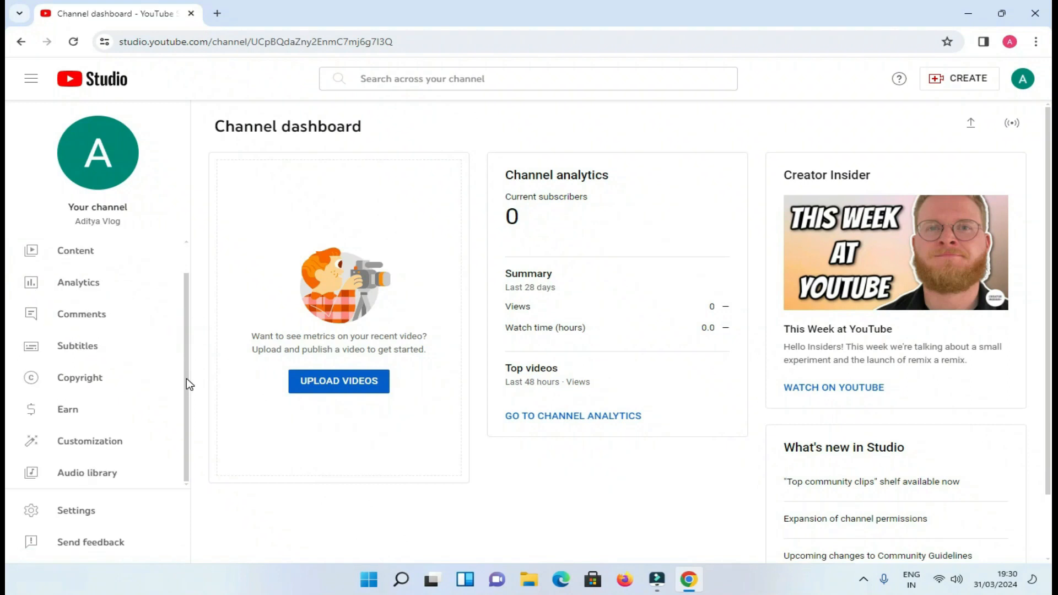
click(85, 511)
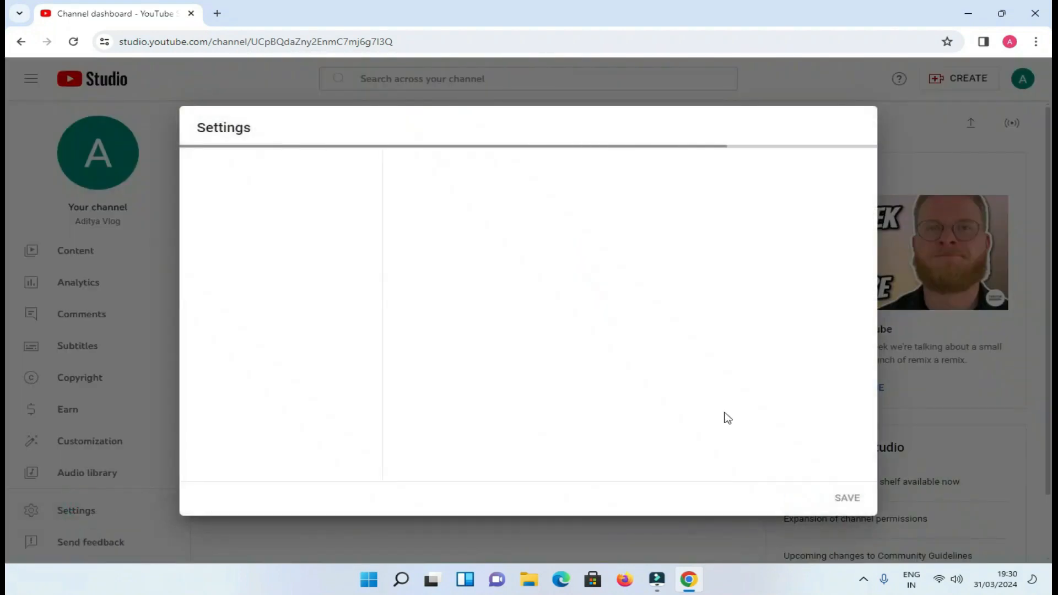
click(240, 273)
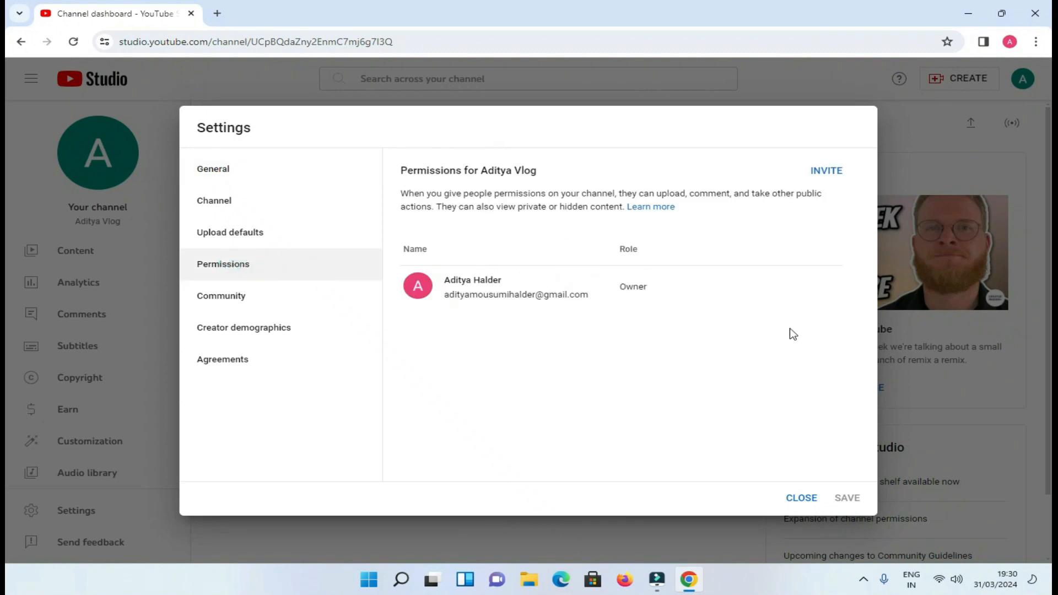
Close the settings and load YouTube's home page from Firefox's youtube shortcut tile.
click(801, 499)
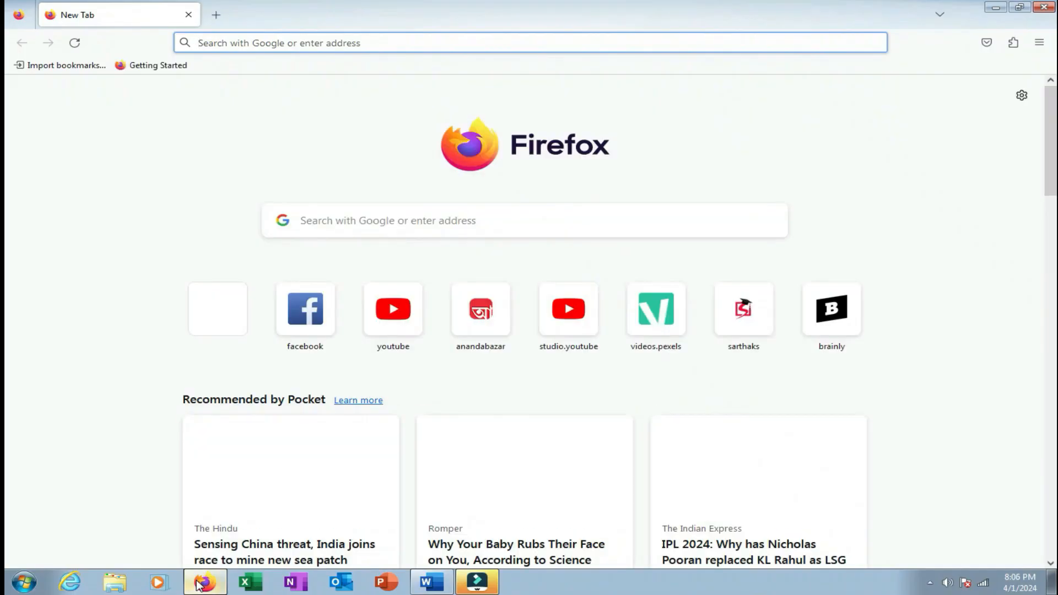
click(390, 329)
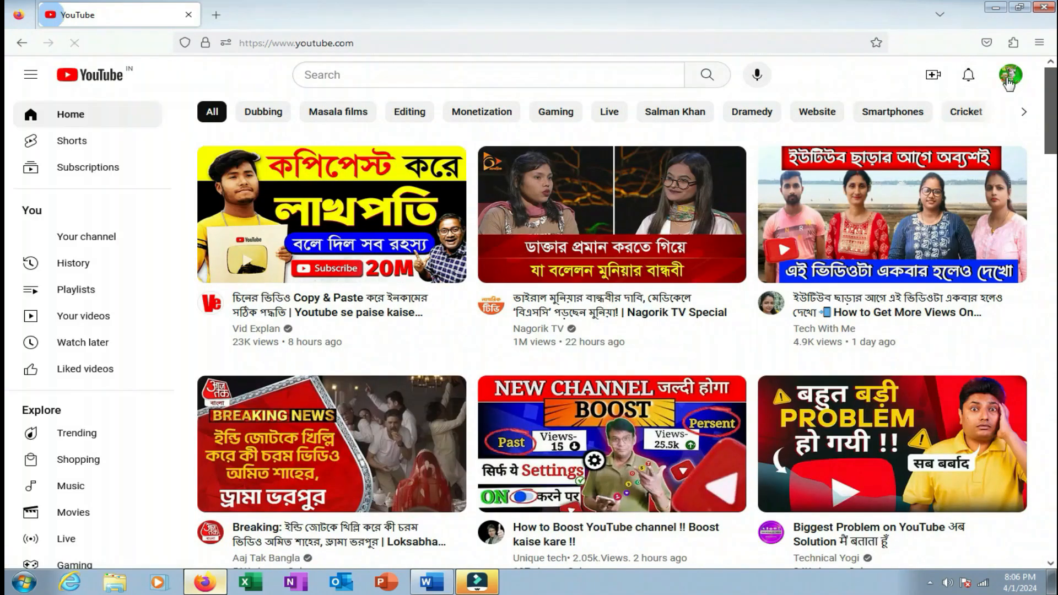
click(1009, 82)
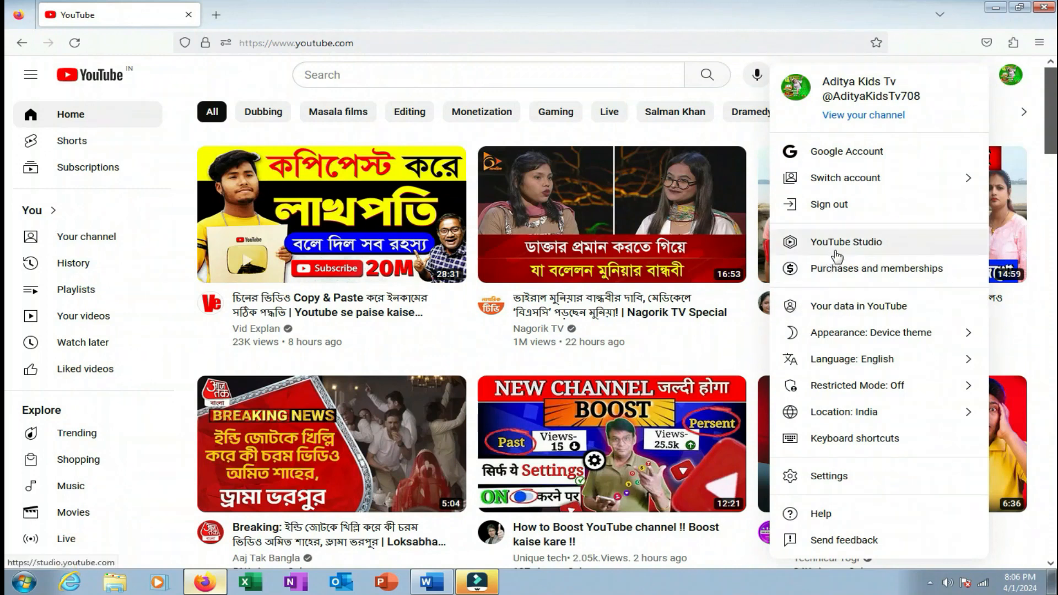
Go to the Aditya Kids Tv Studio dashboard and its Channel customization Layout page.
click(837, 254)
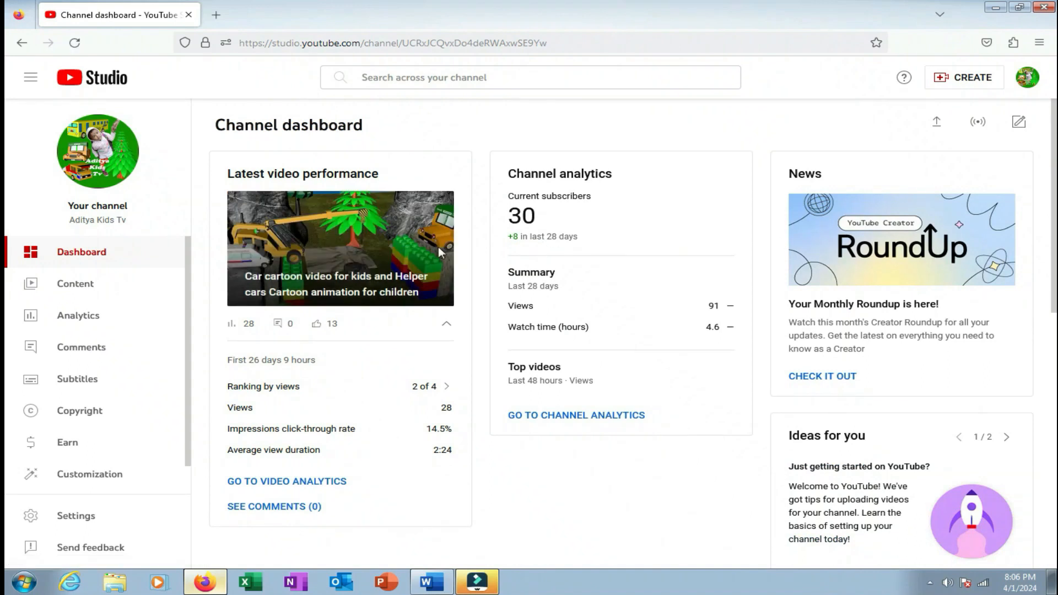
scroll(174, 433, down, 1)
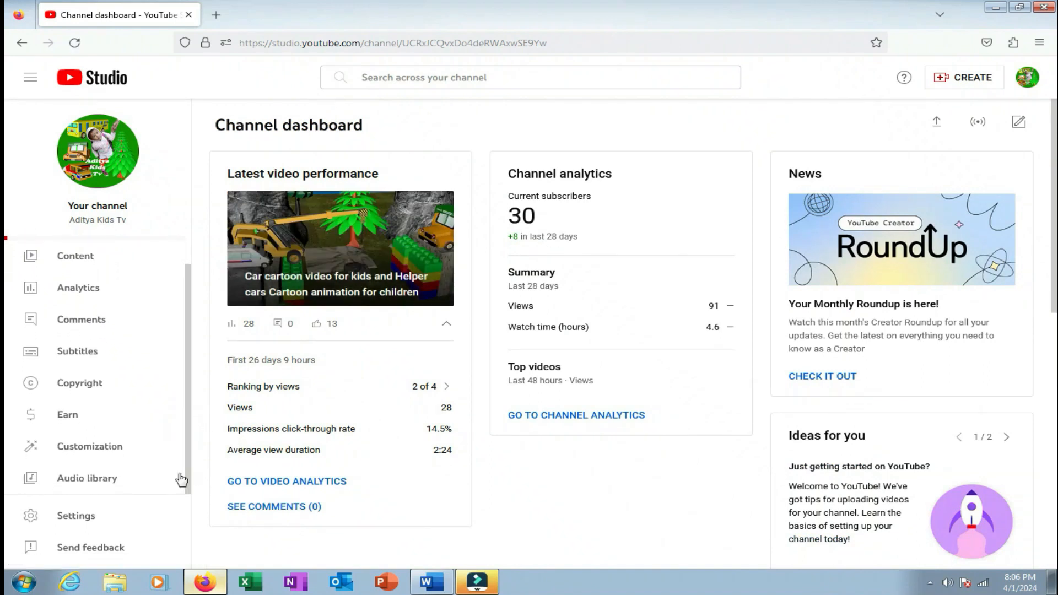
click(104, 453)
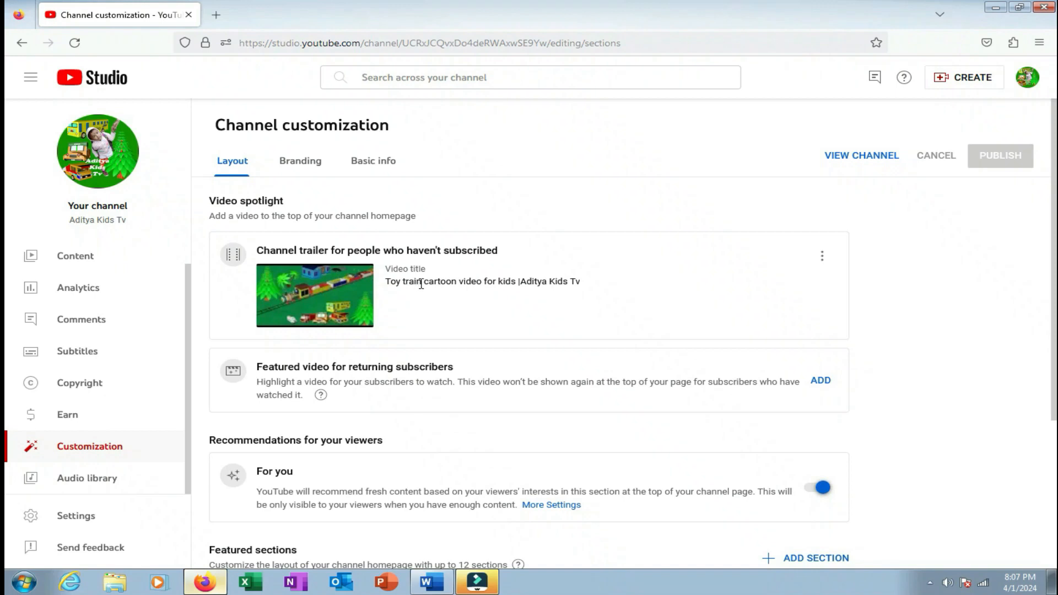
click(822, 256)
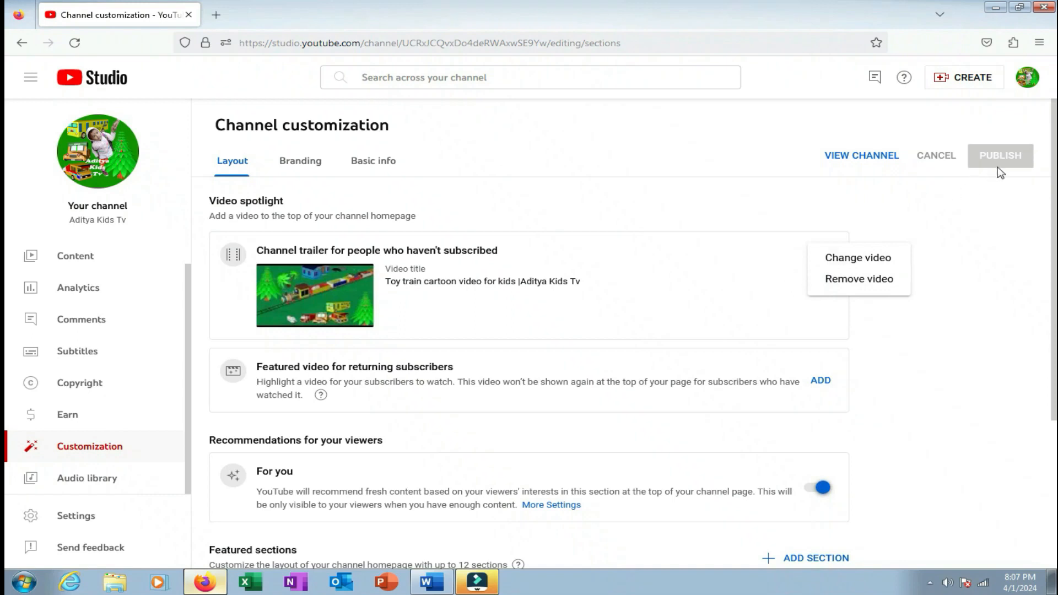
Feature the Bridge destruction and Rescue ship video for returning subscribers and publish.
click(949, 251)
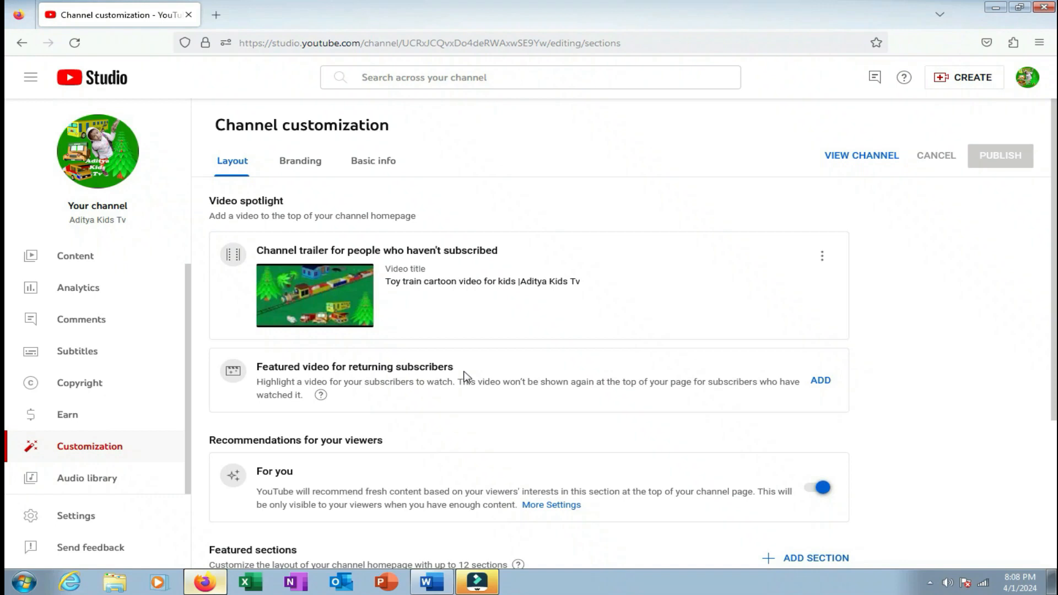
click(820, 382)
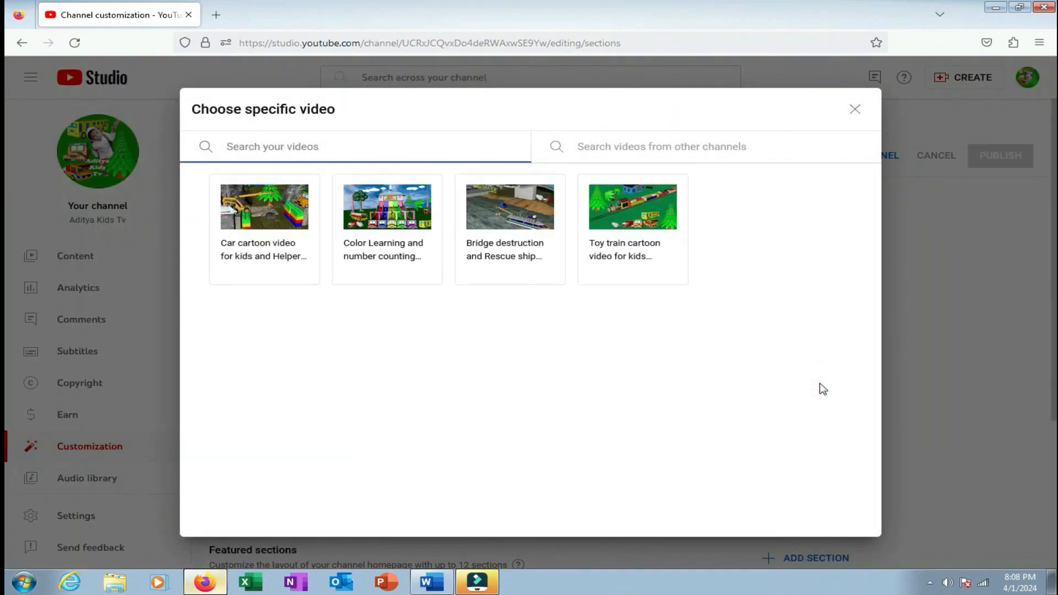
click(514, 231)
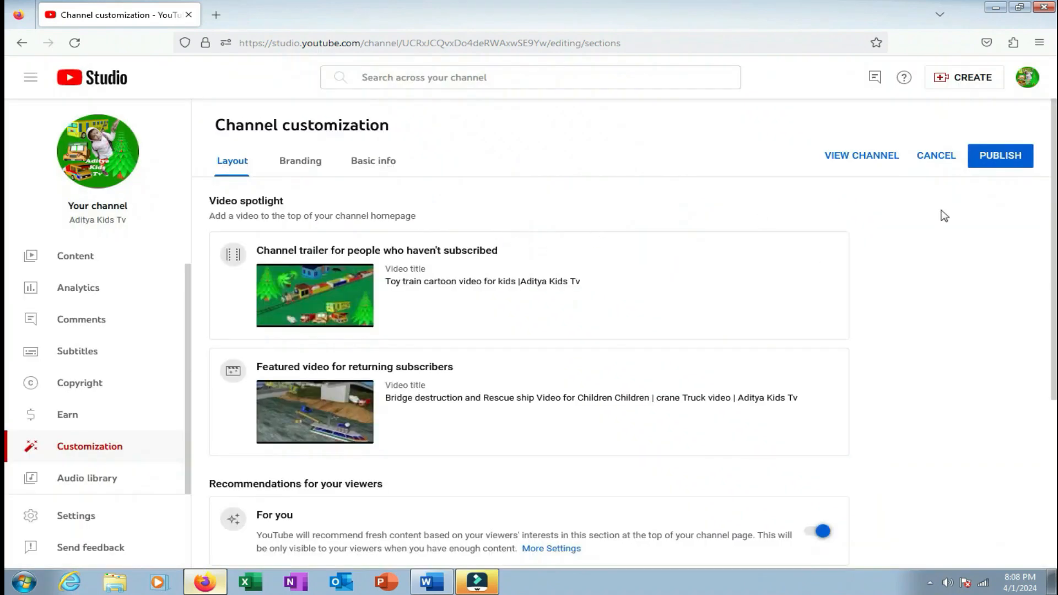
click(1011, 160)
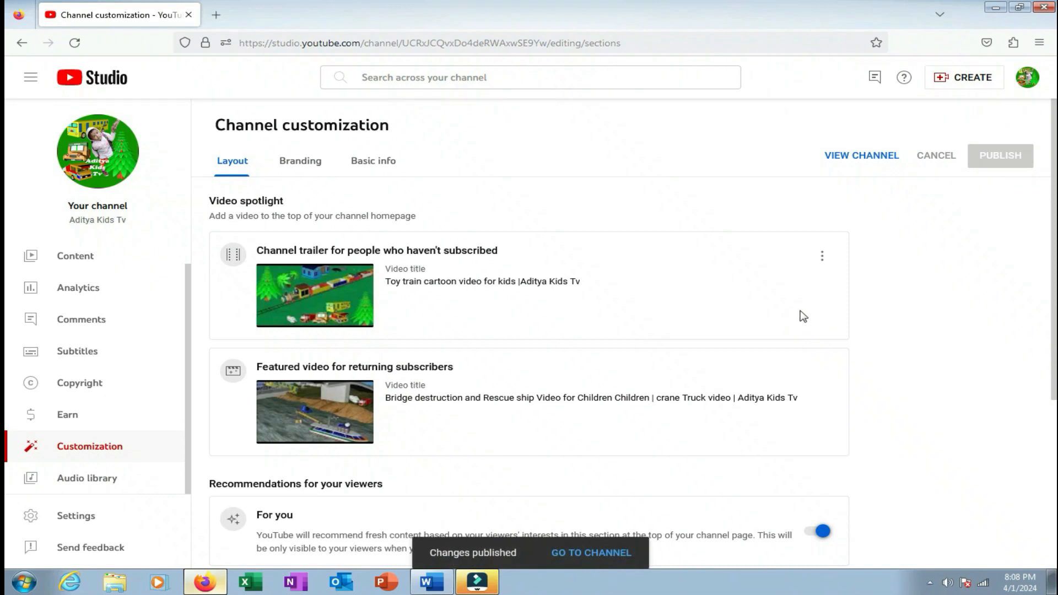
click(288, 166)
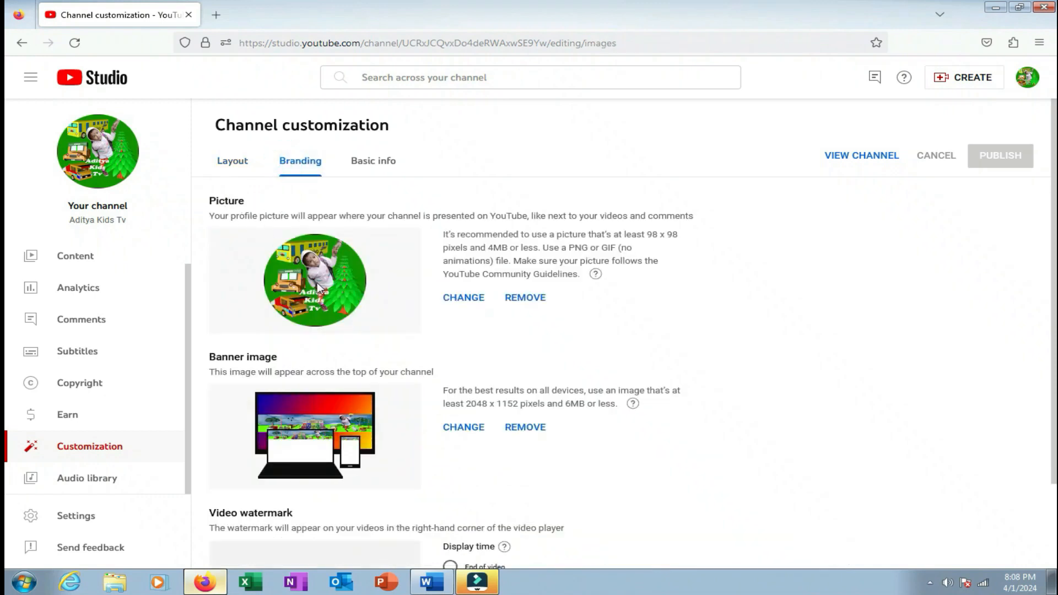
click(331, 287)
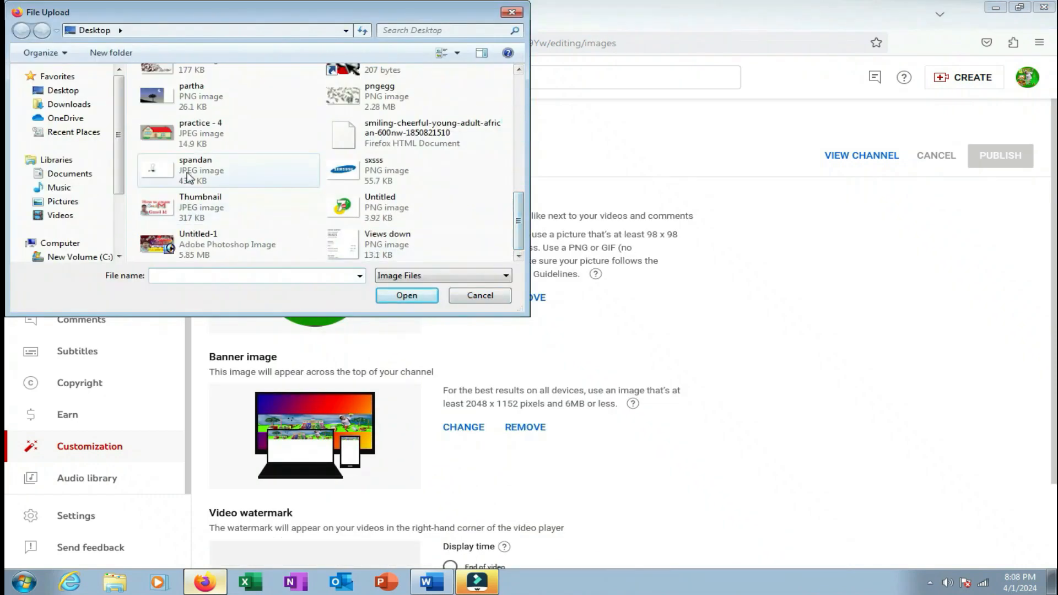
click(176, 145)
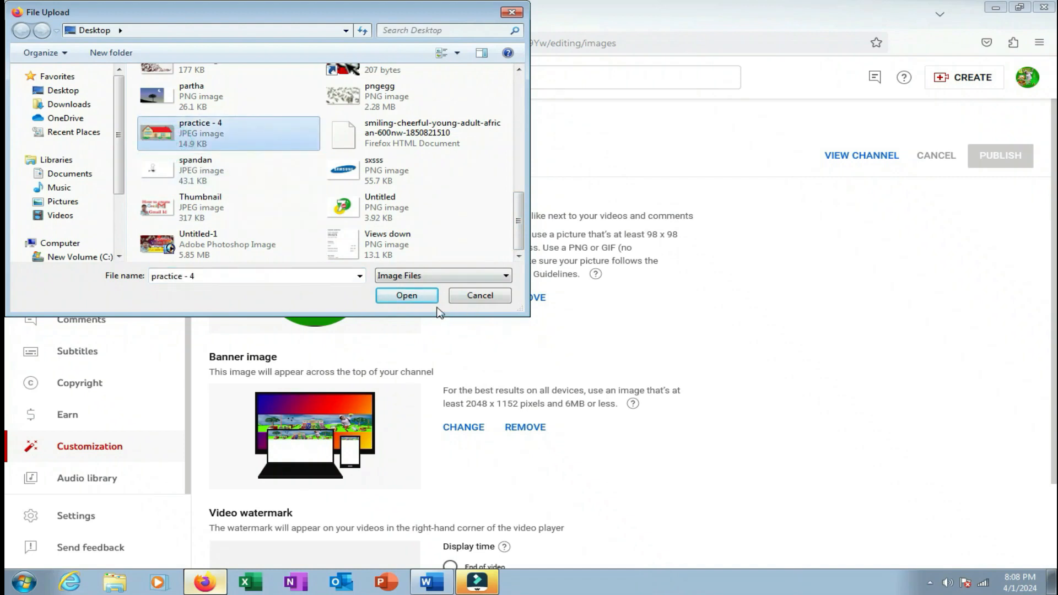
click(468, 298)
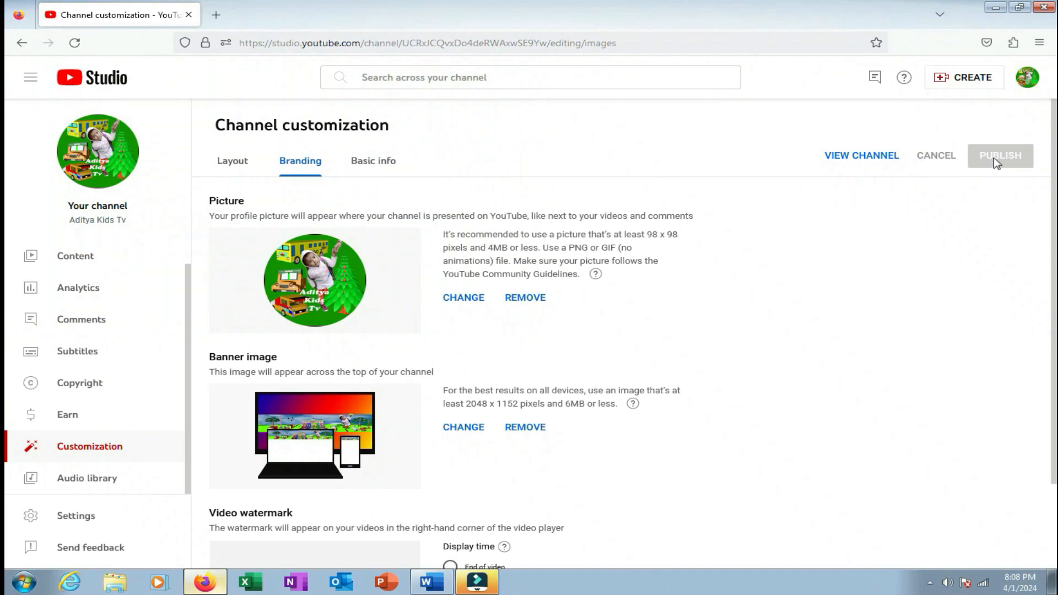
scroll(578, 365, down, 2)
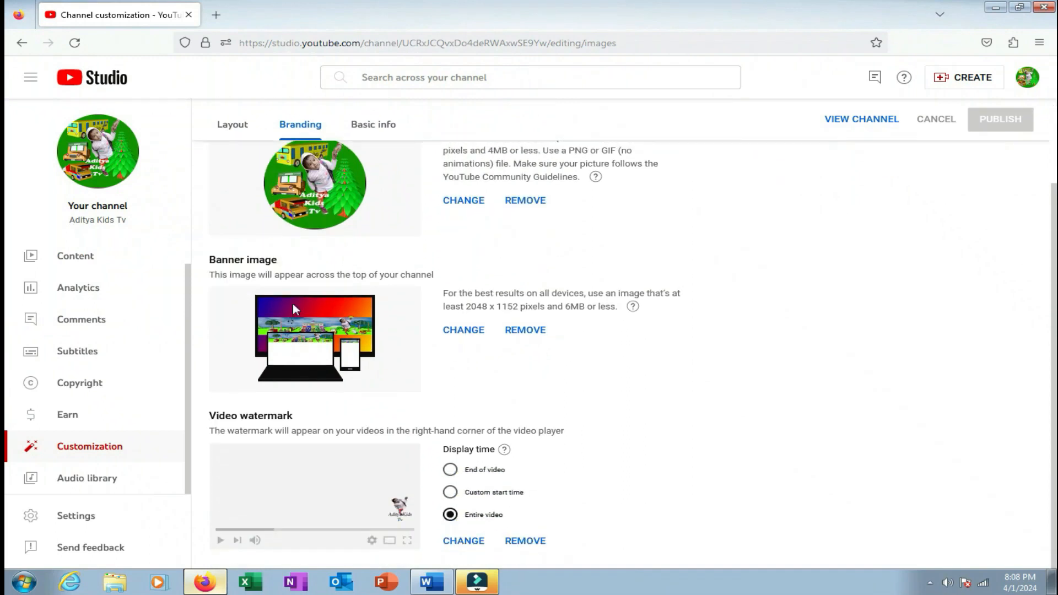
scroll(293, 303, up, 2)
click(843, 157)
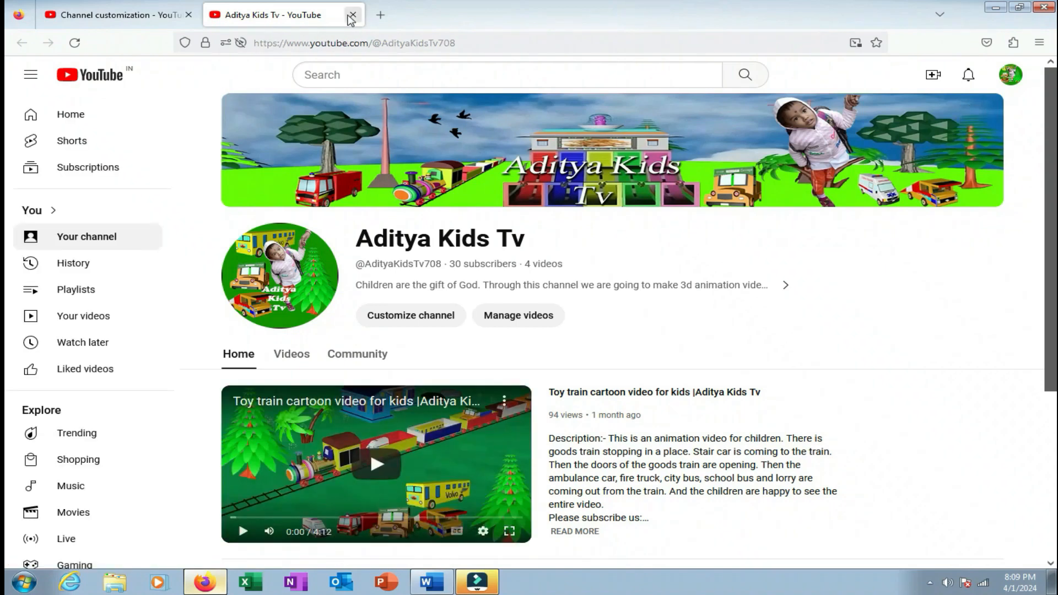
click(351, 15)
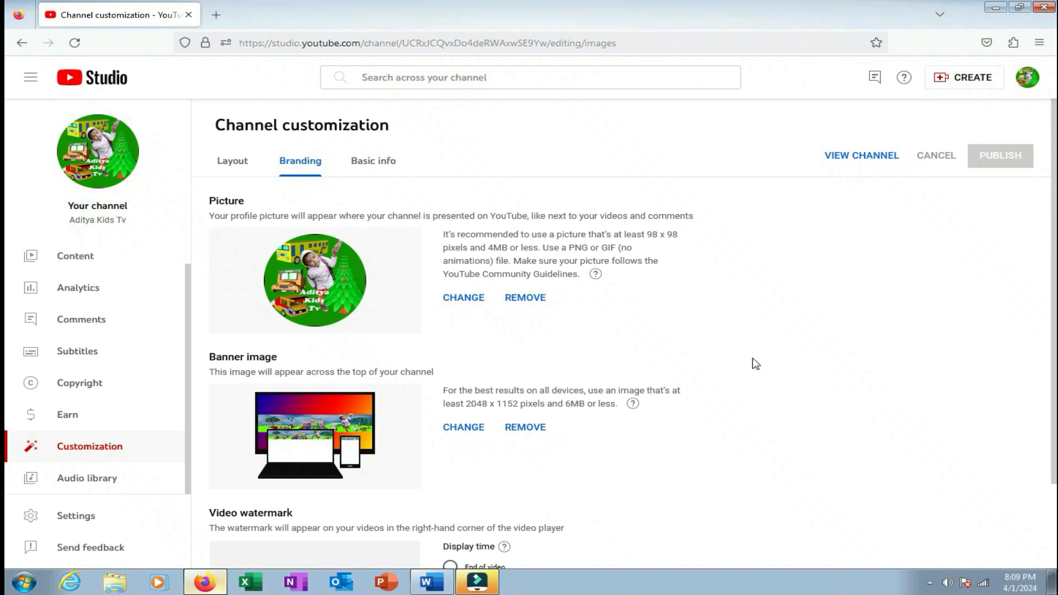
scroll(557, 251, down, 3)
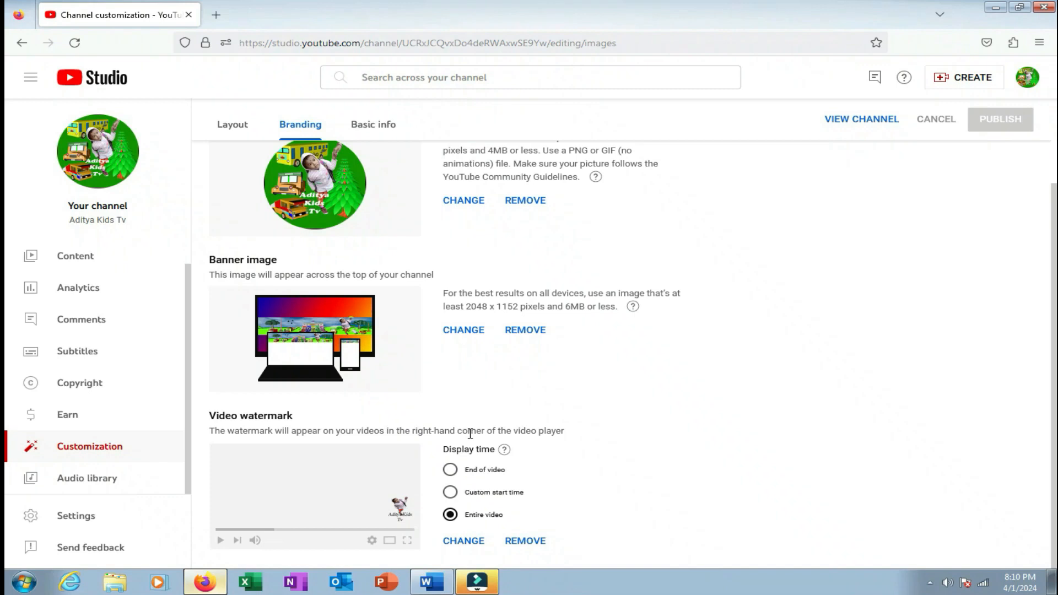
Review the channel name Aditya Kids Tv and its handle on the Basic info page.
click(373, 124)
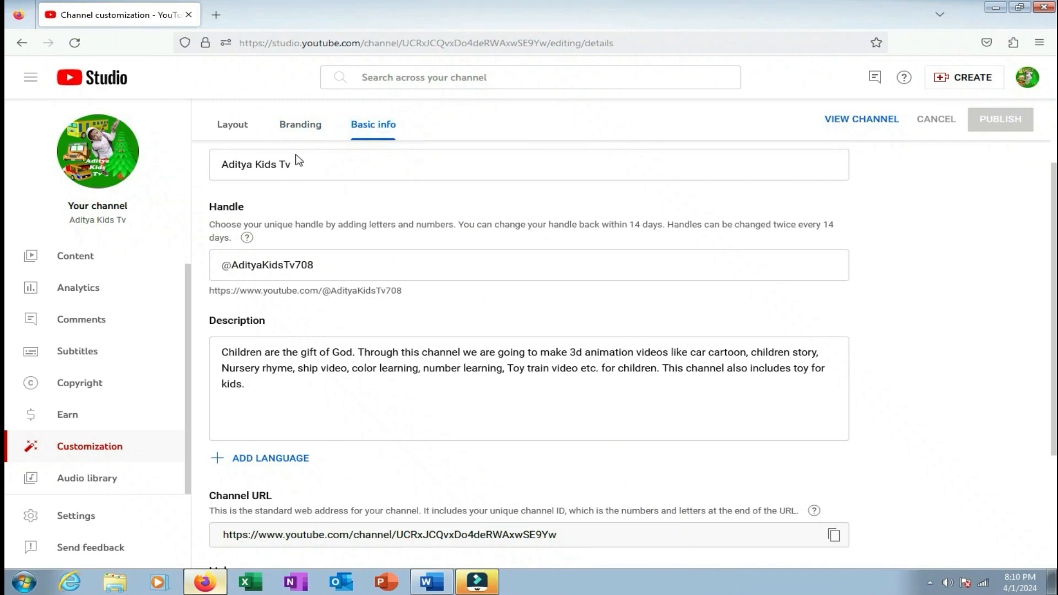
drag(333, 165, 211, 164)
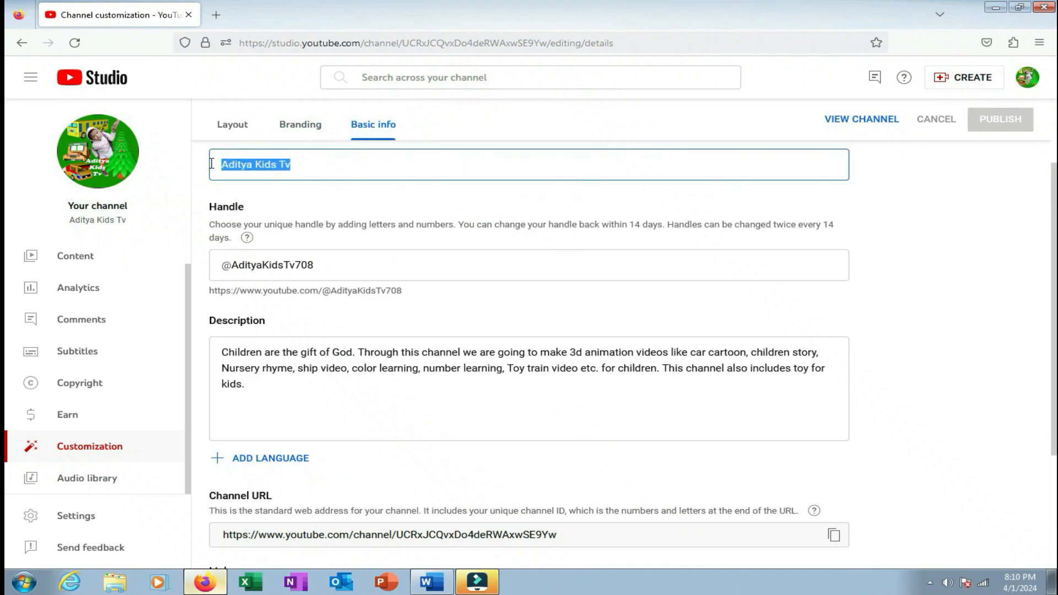
drag(359, 265, 231, 265)
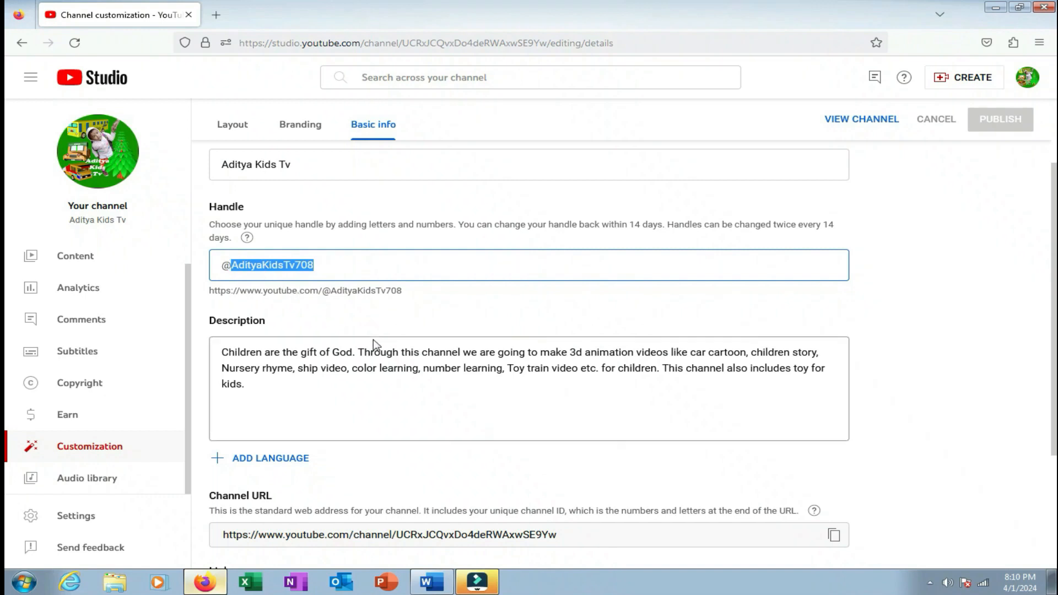
scroll(372, 339, down, 1)
drag(263, 337, 213, 288)
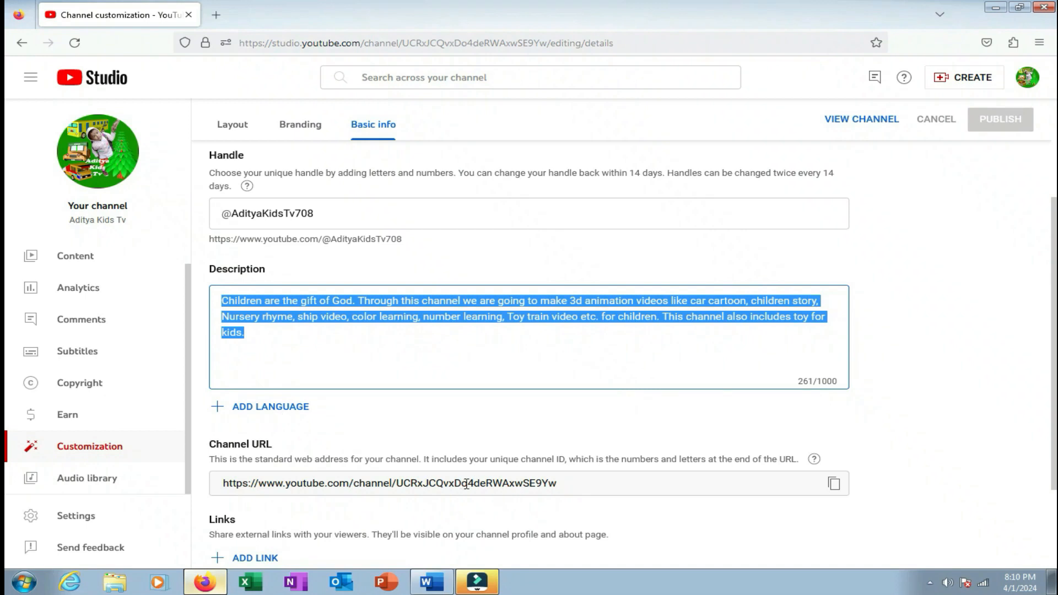
Preview the channel's public page in a new tab, then close it and return to Studio.
scroll(467, 483, down, 2)
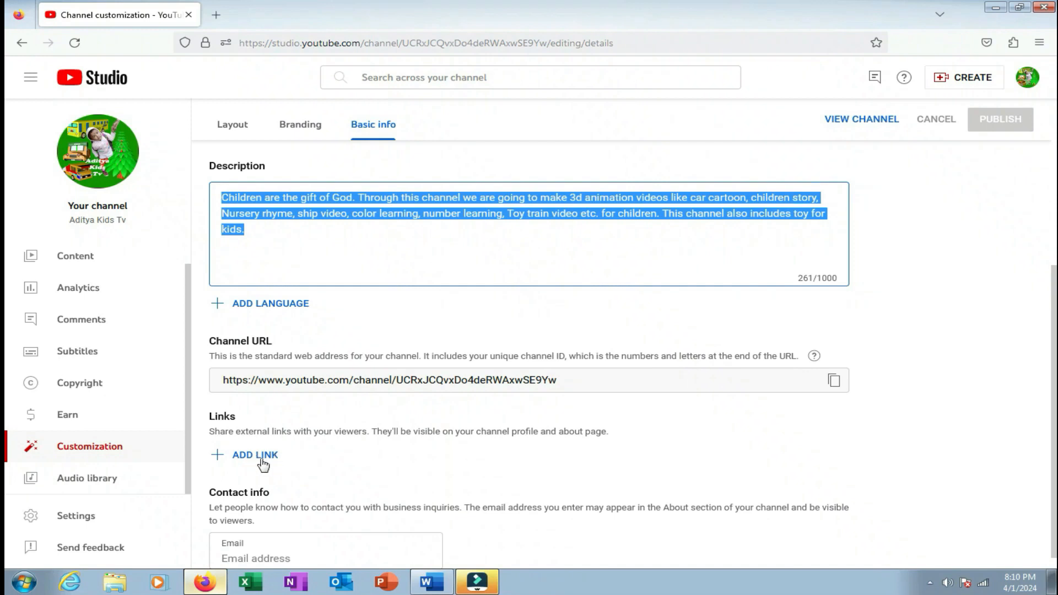
scroll(237, 463, down, 1)
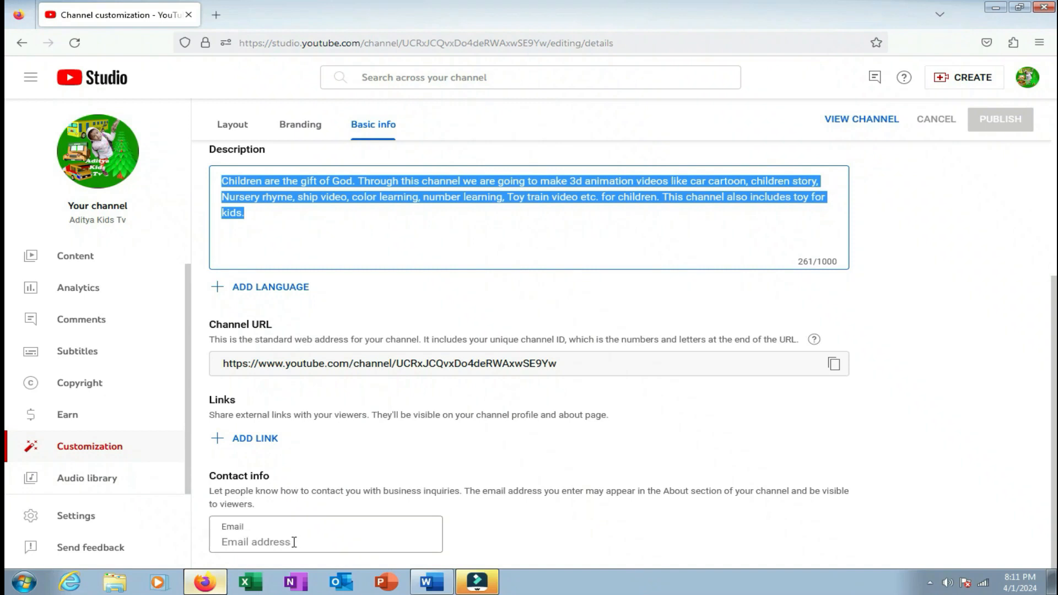
scroll(298, 536, up, 4)
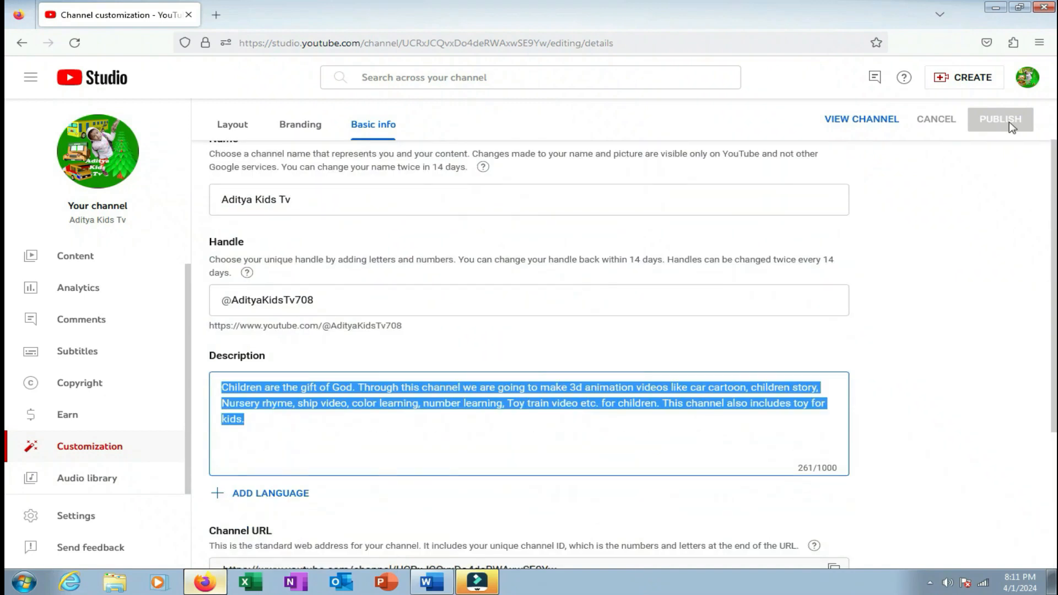
scroll(418, 257, up, 1)
click(858, 157)
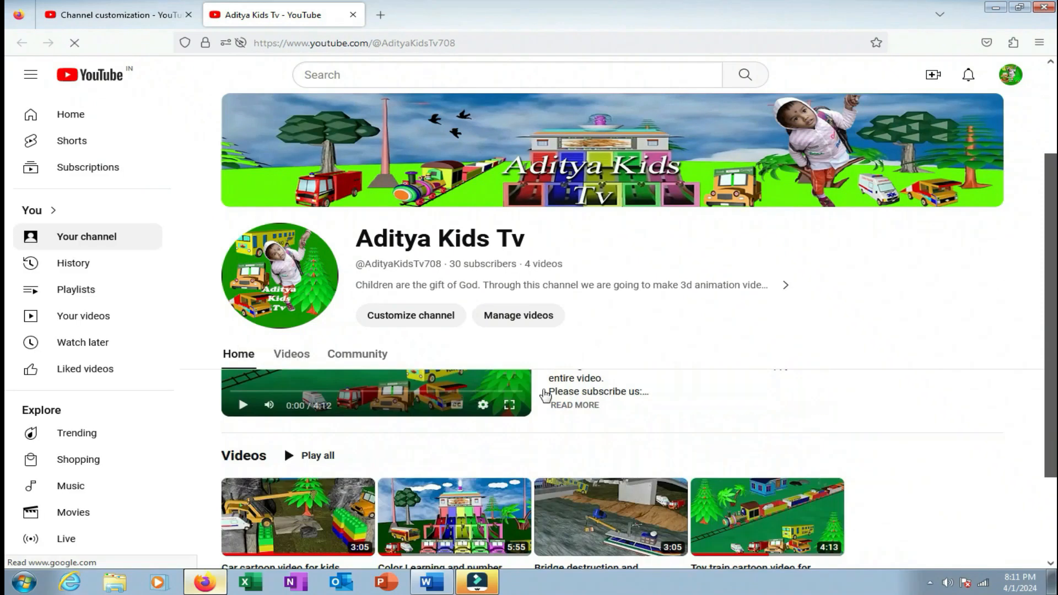
click(352, 15)
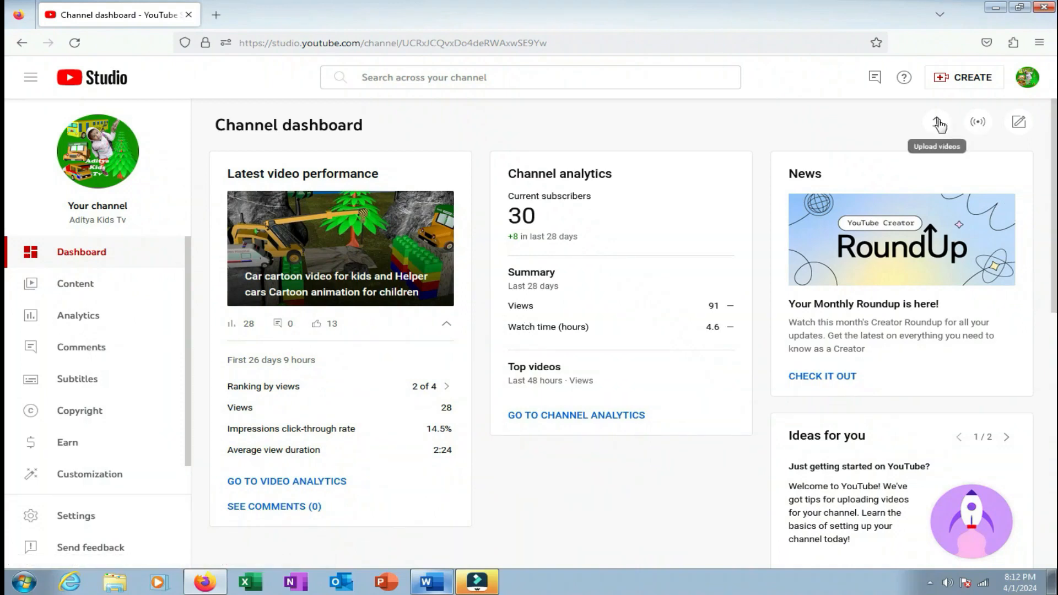
Upload the 'How to create a gmail account' video file as a new video.
click(948, 82)
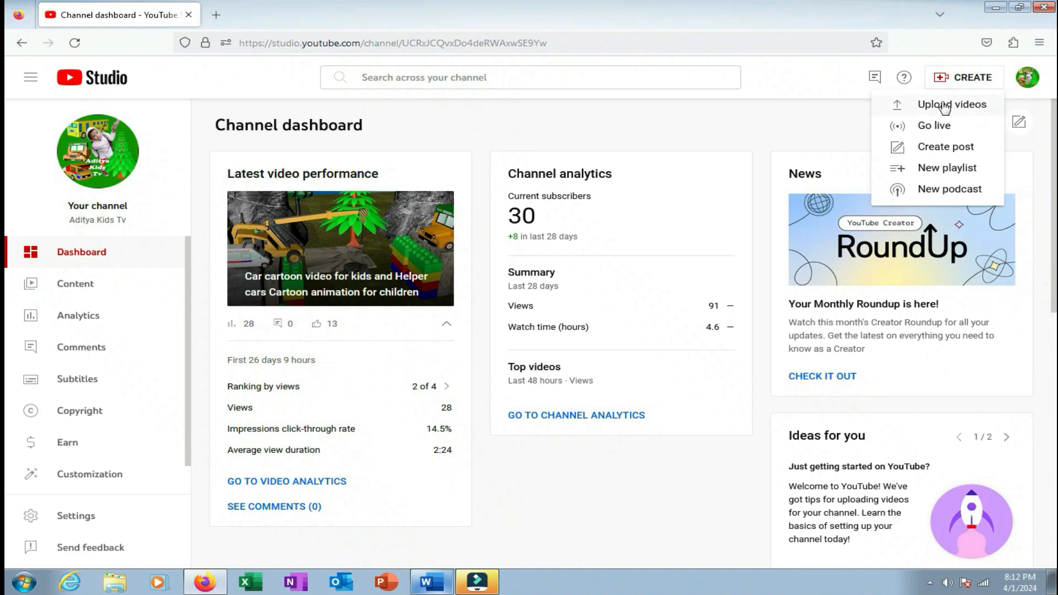
click(940, 105)
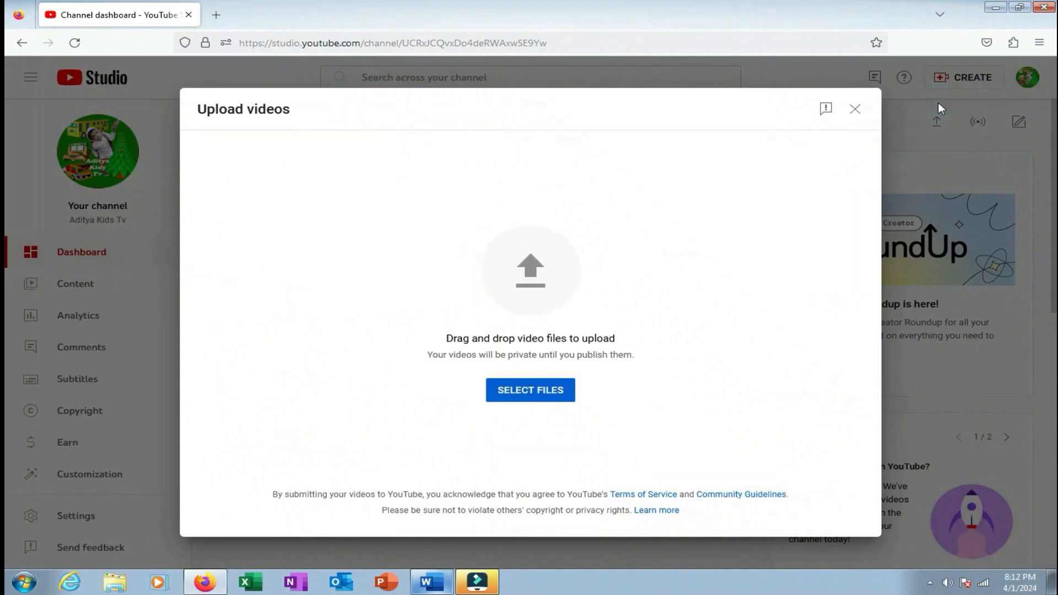
click(929, 585)
click(531, 399)
drag(521, 93, 508, 188)
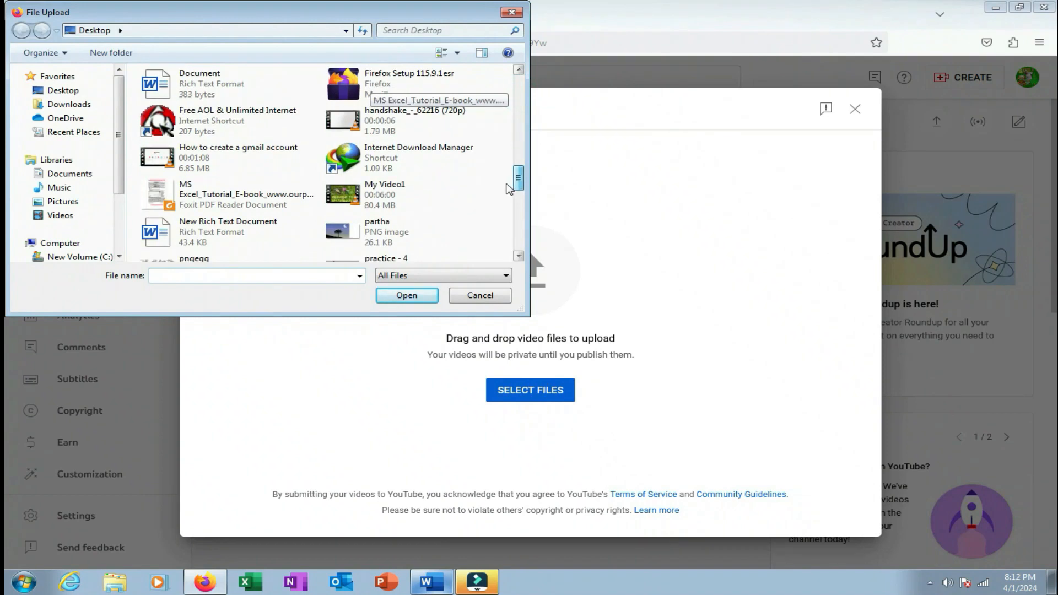
click(180, 173)
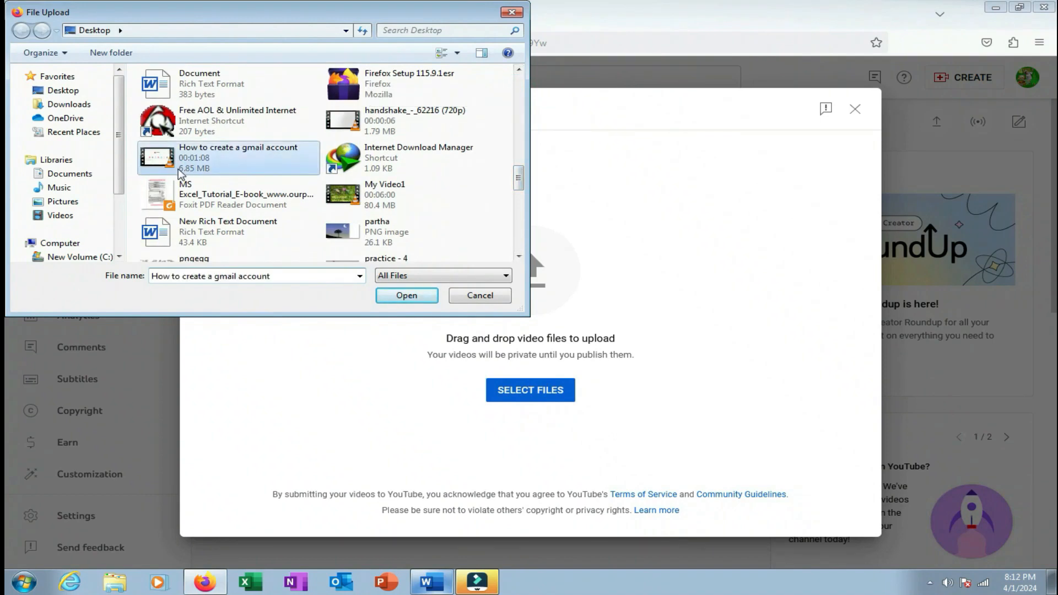
click(395, 295)
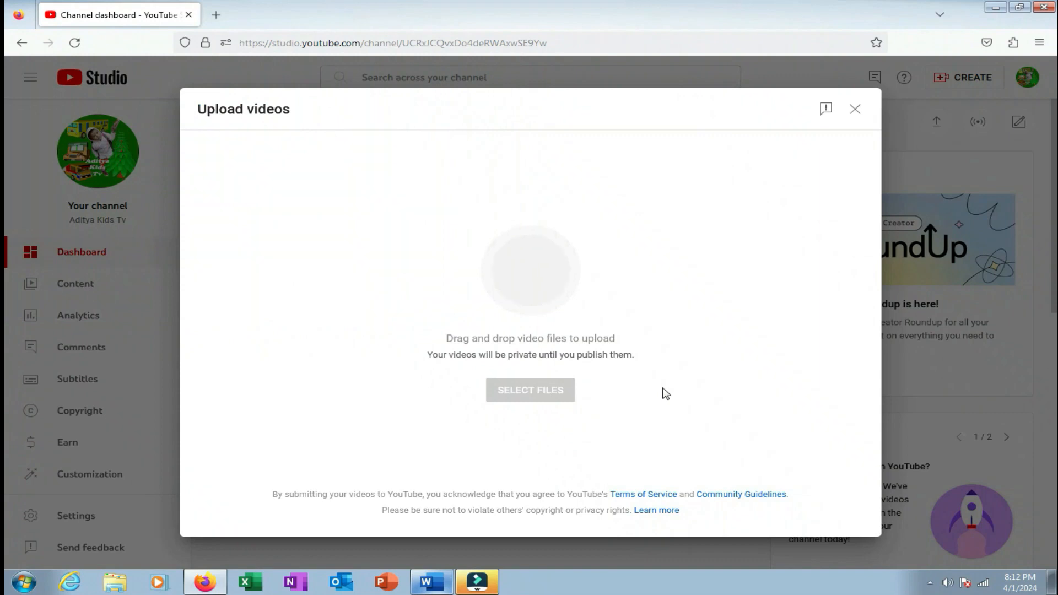
Check the spelling of 'gmail' and select the title 'How to create a gmail account'.
right_click(321, 251)
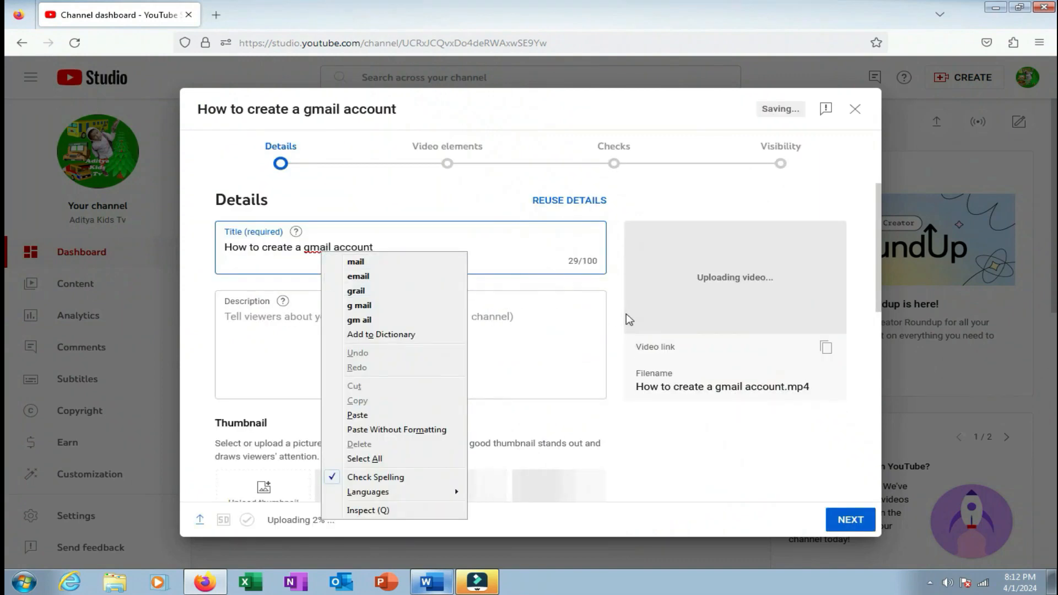
click(498, 253)
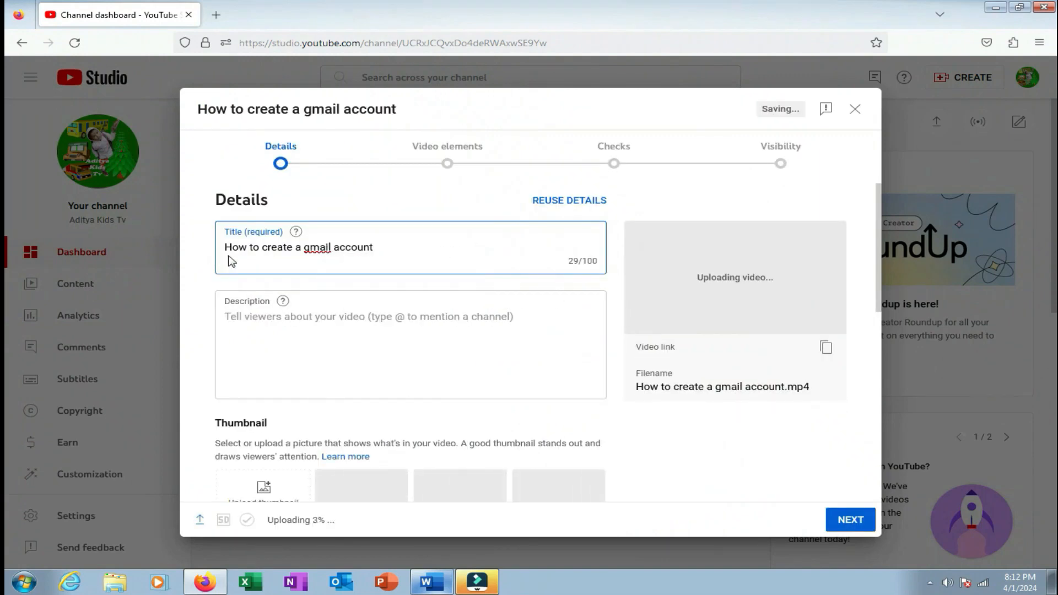
drag(384, 249, 232, 247)
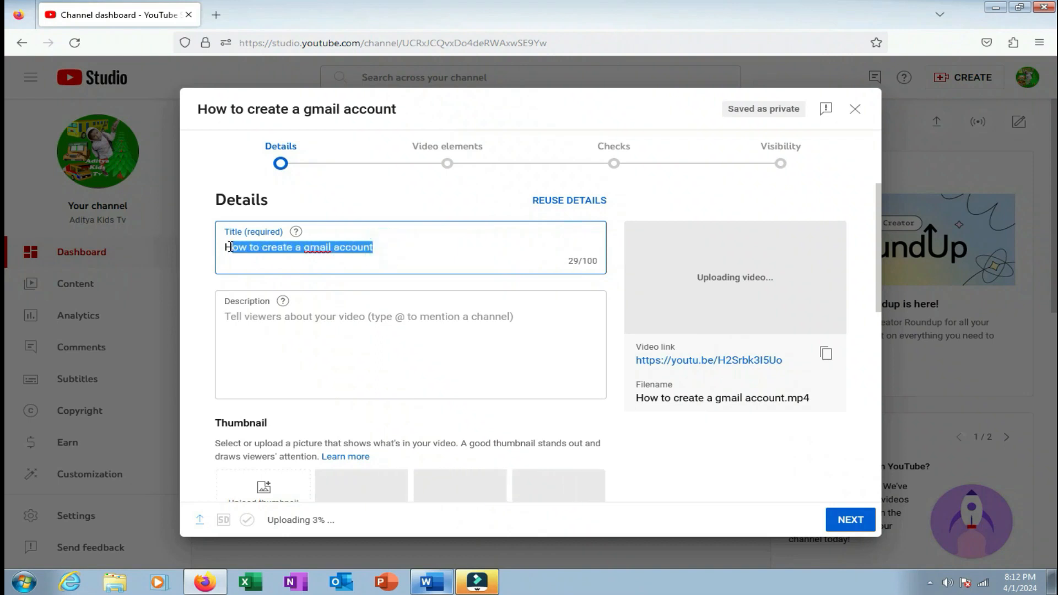
drag(376, 247, 190, 244)
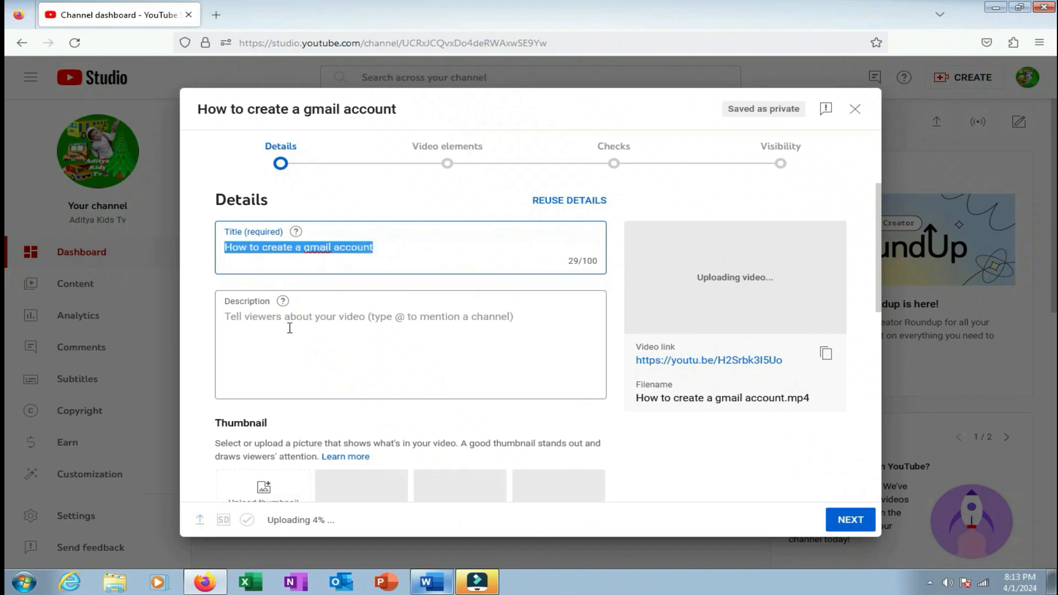
Copy the prepared description paragraph from Word and paste it into the Description field.
click(289, 326)
click(439, 587)
scroll(463, 463, down, 2)
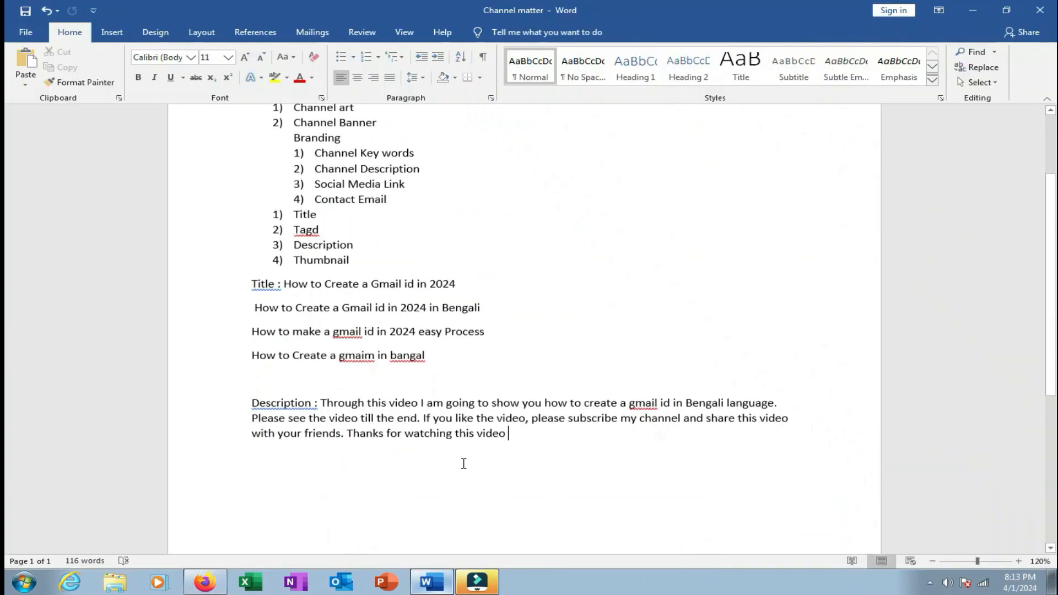
shift+click(322, 381)
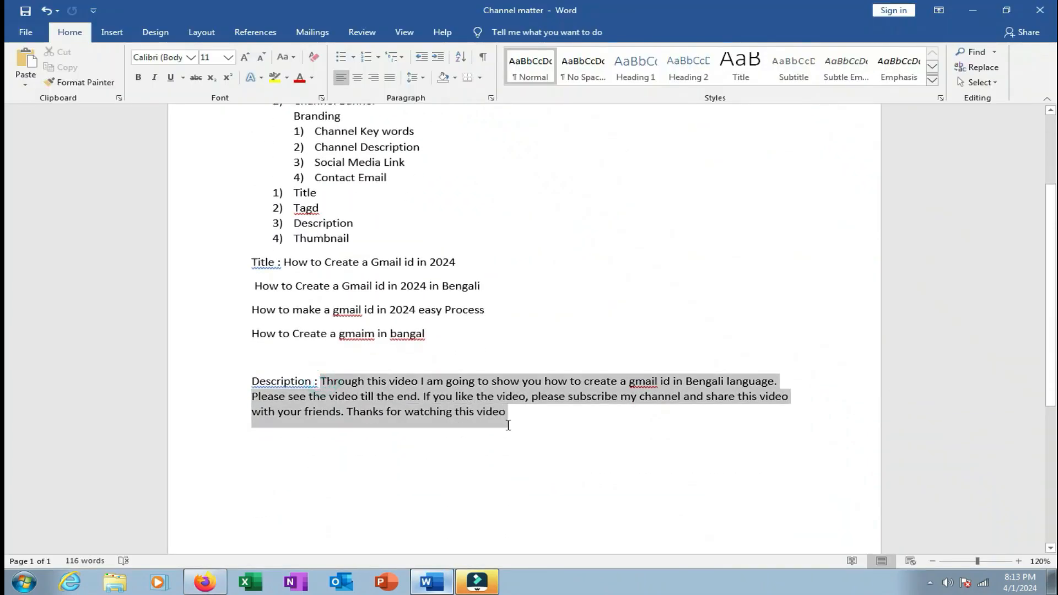
right_click(471, 403)
click(505, 237)
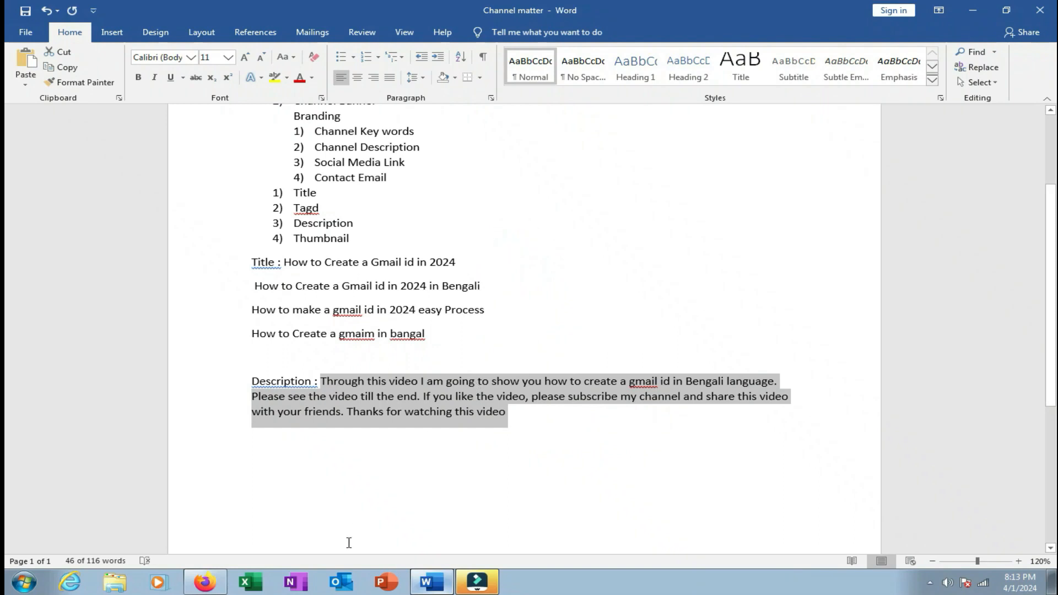
click(205, 582)
right_click(336, 346)
click(366, 419)
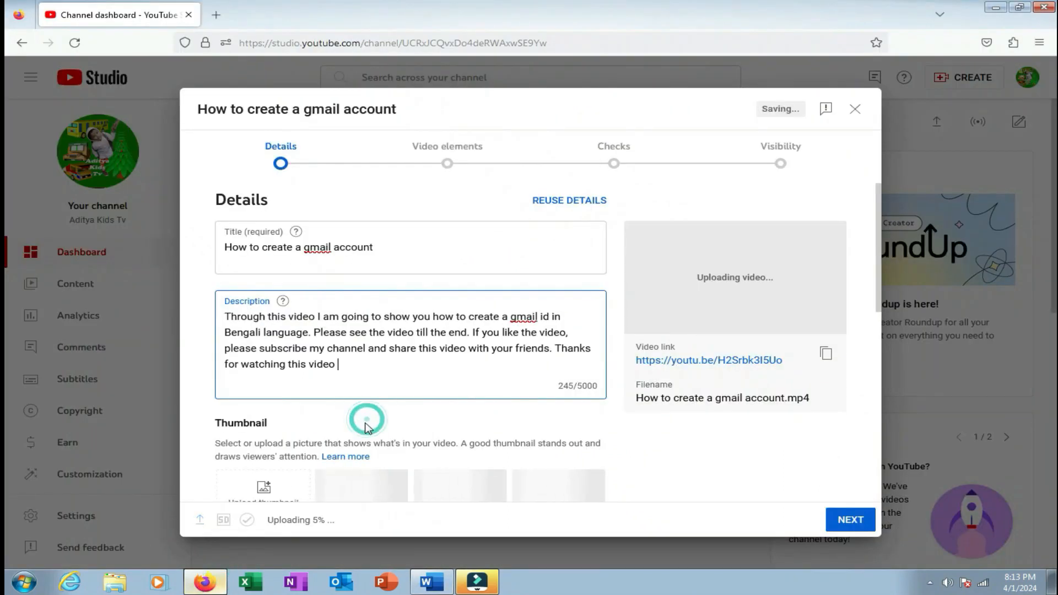
scroll(425, 442, down, 3)
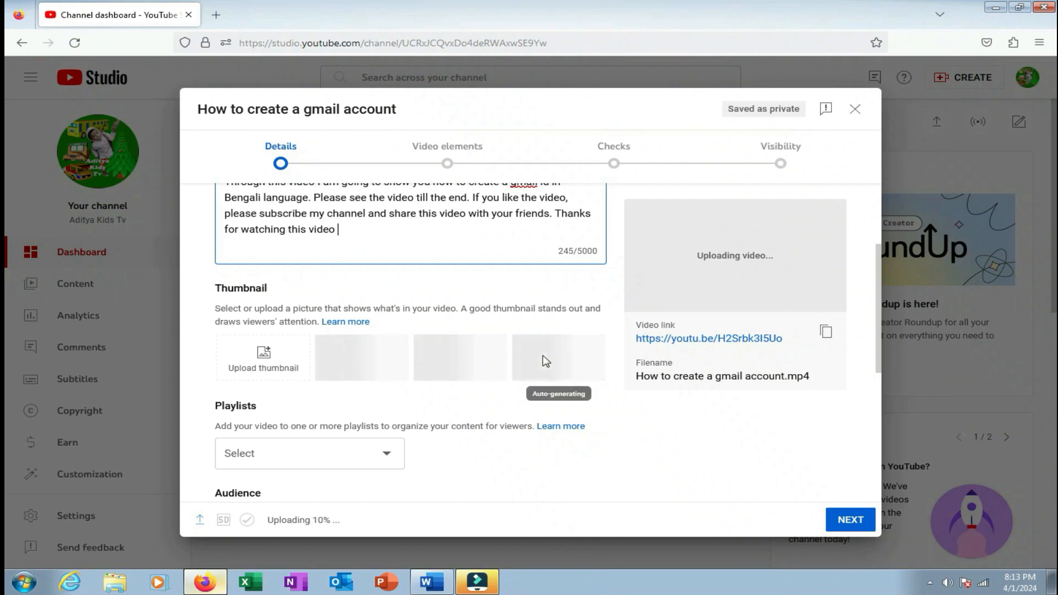
scroll(544, 353, up, 3)
scroll(544, 355, down, 4)
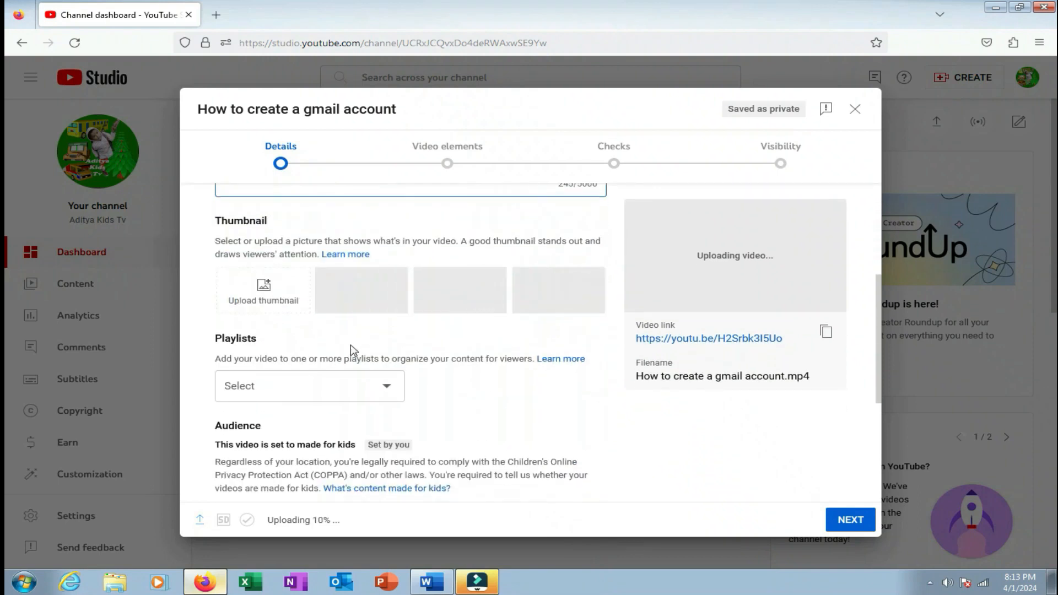
scroll(350, 355, up, 4)
scroll(355, 388, down, 3)
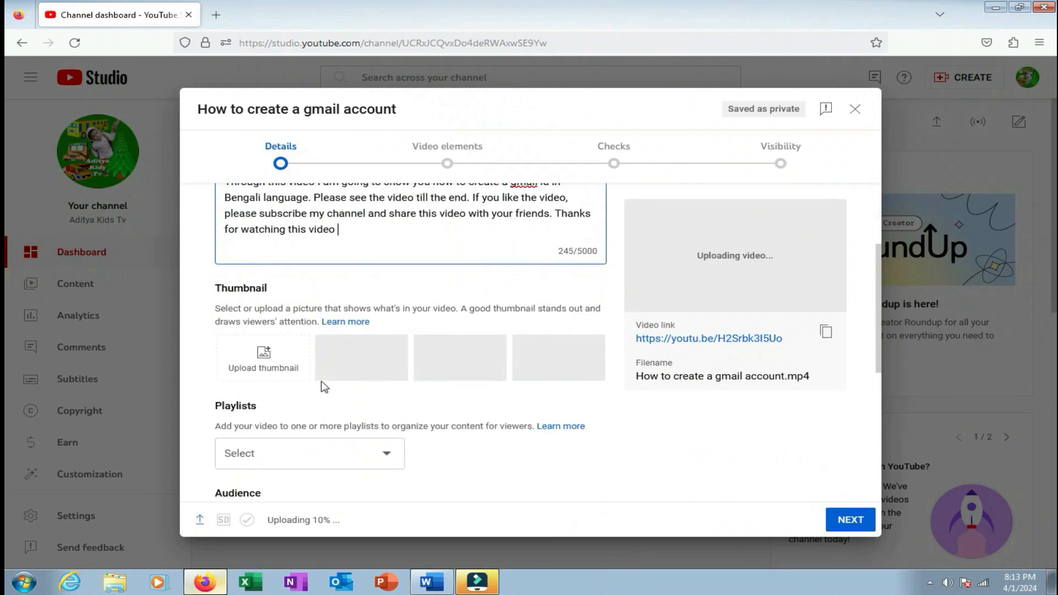
Upload the Thumbnail JPEG as the video's custom thumbnail.
click(268, 375)
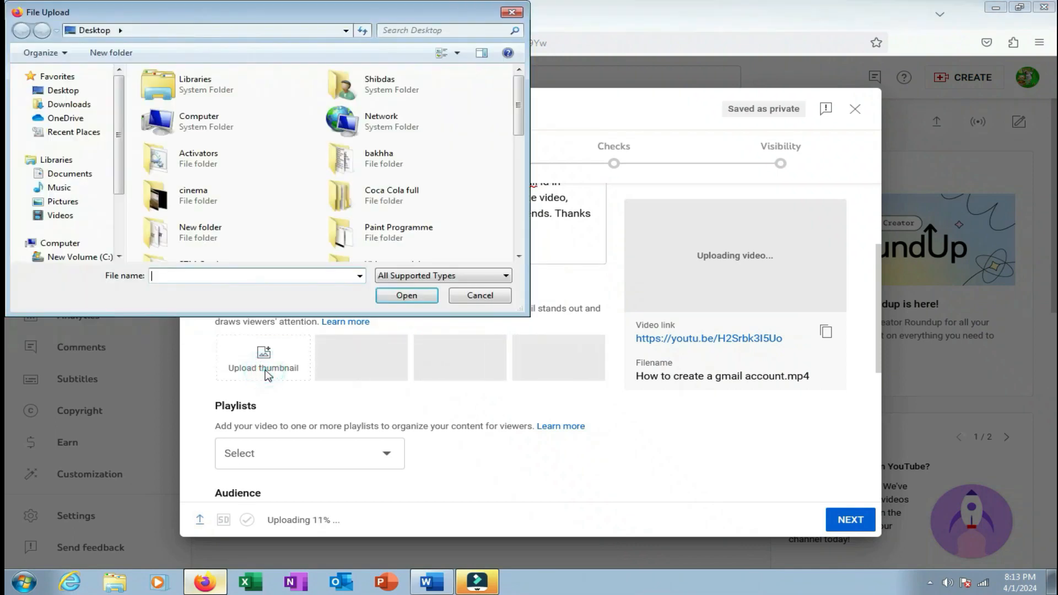
scroll(518, 147, down, 5)
click(387, 212)
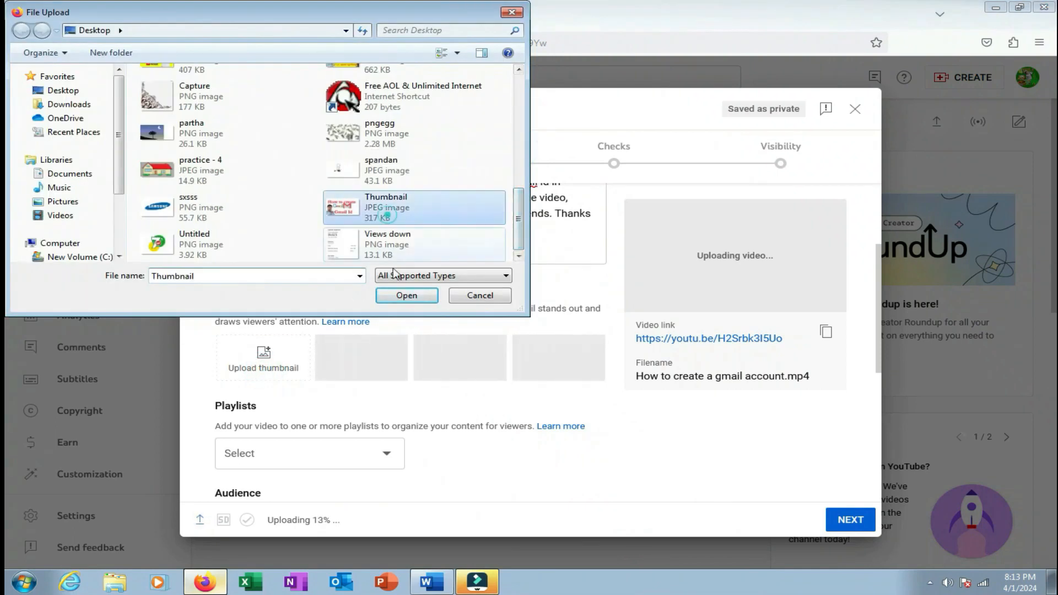
click(405, 297)
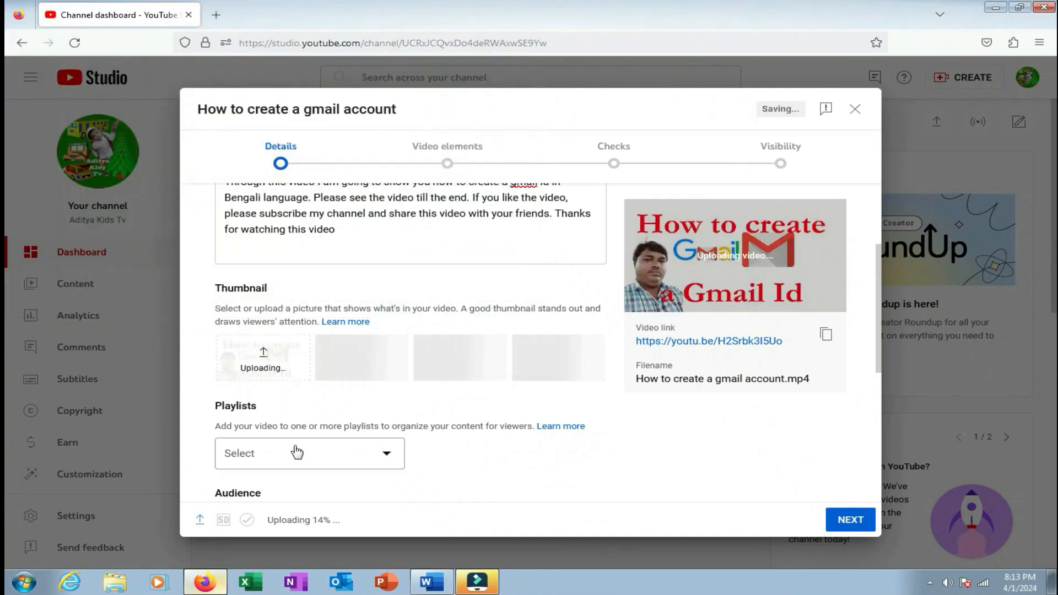
Check the Playlists list, which is empty, and leave it unset.
click(379, 459)
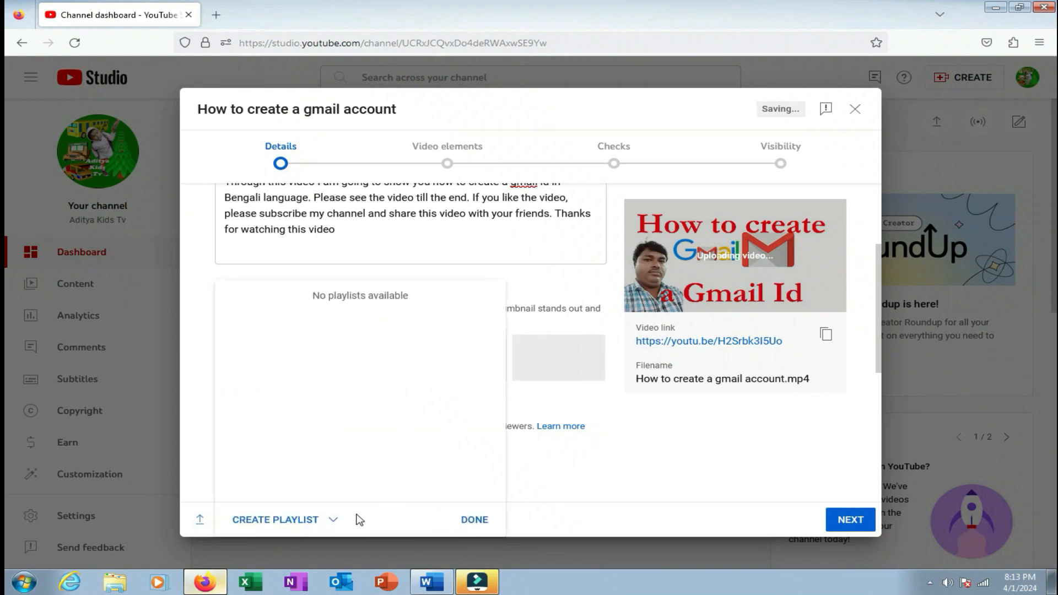
click(541, 520)
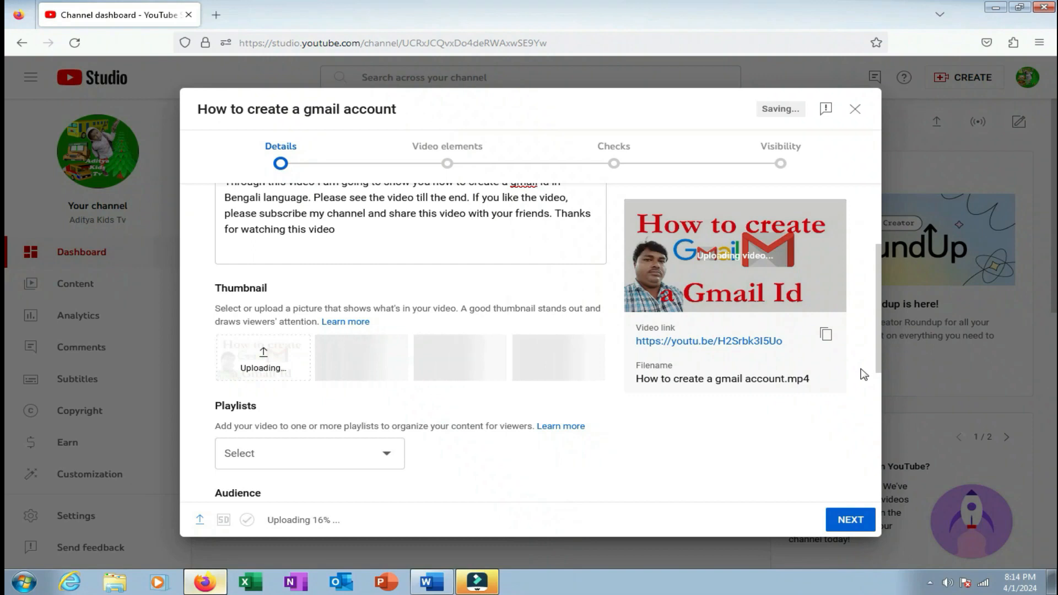
scroll(873, 364, down, 5)
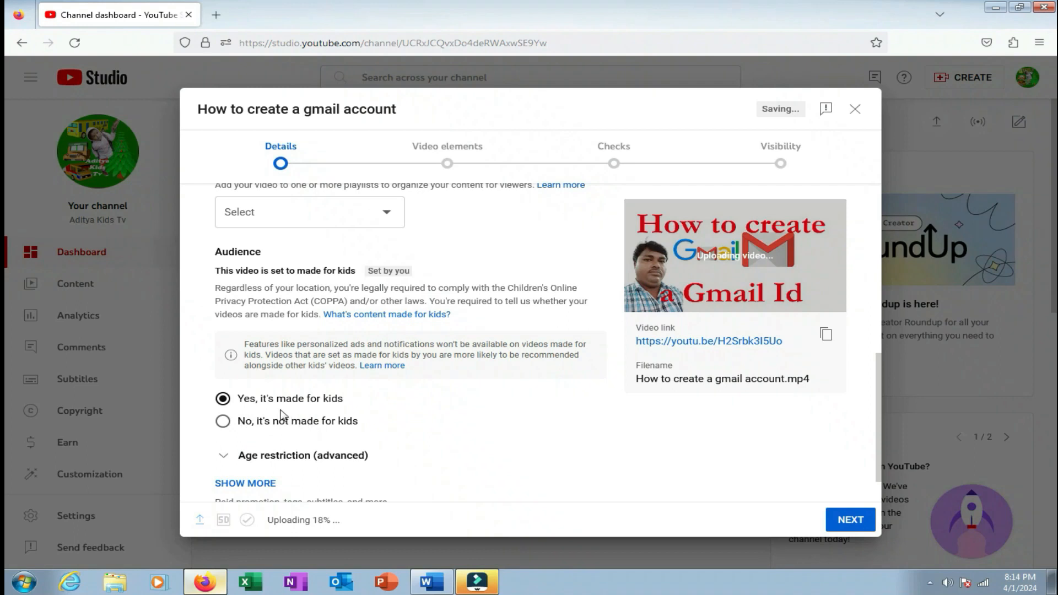
Mark the video as not made for kids and expand the additional settings down to Tags.
click(334, 421)
scroll(386, 424, up, 3)
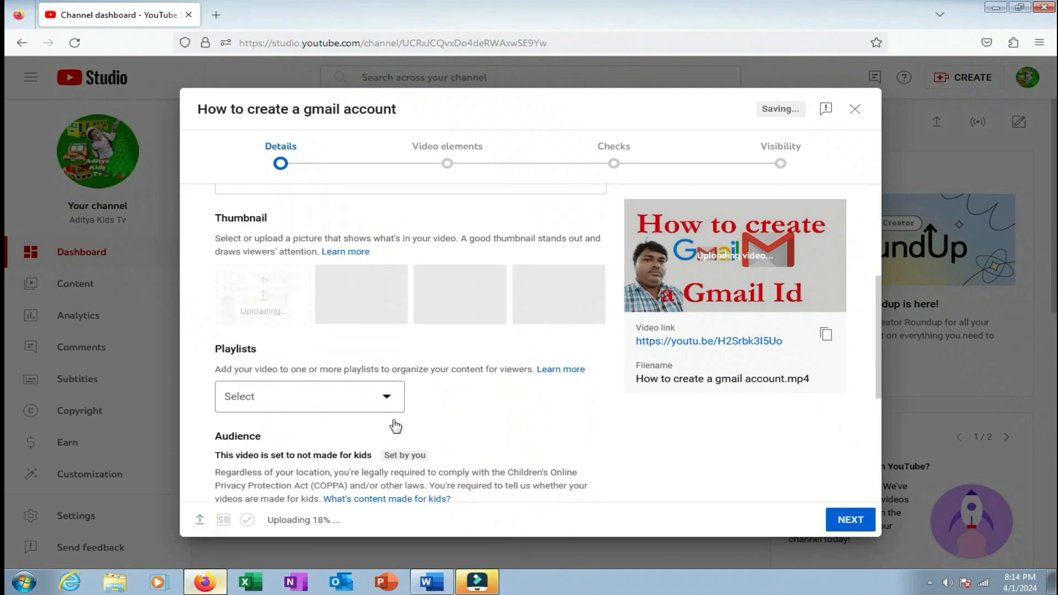
scroll(386, 427, down, 4)
click(255, 444)
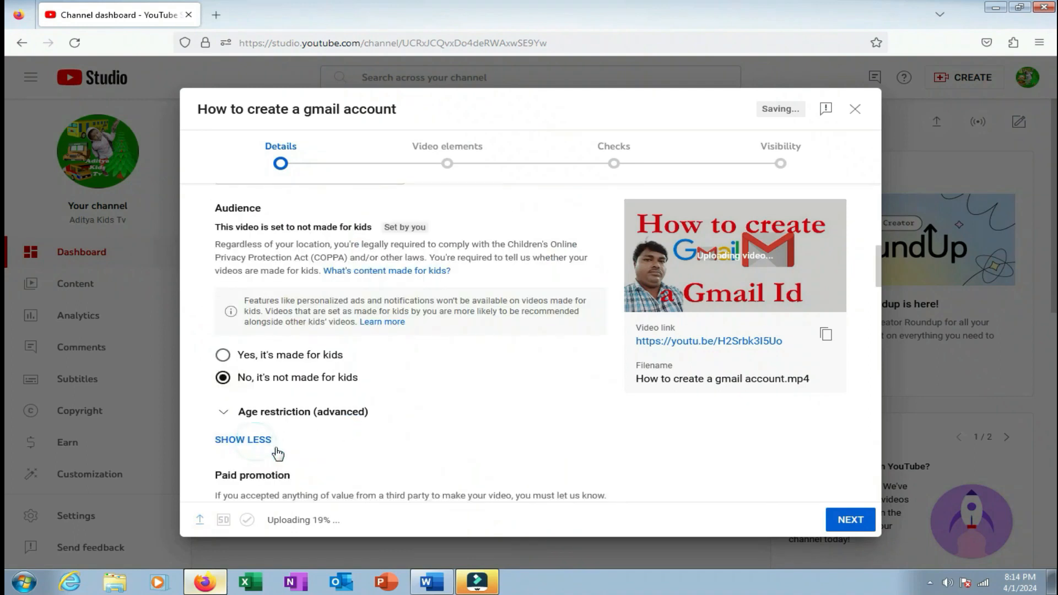
scroll(865, 287, down, 5)
scroll(865, 288, up, 3)
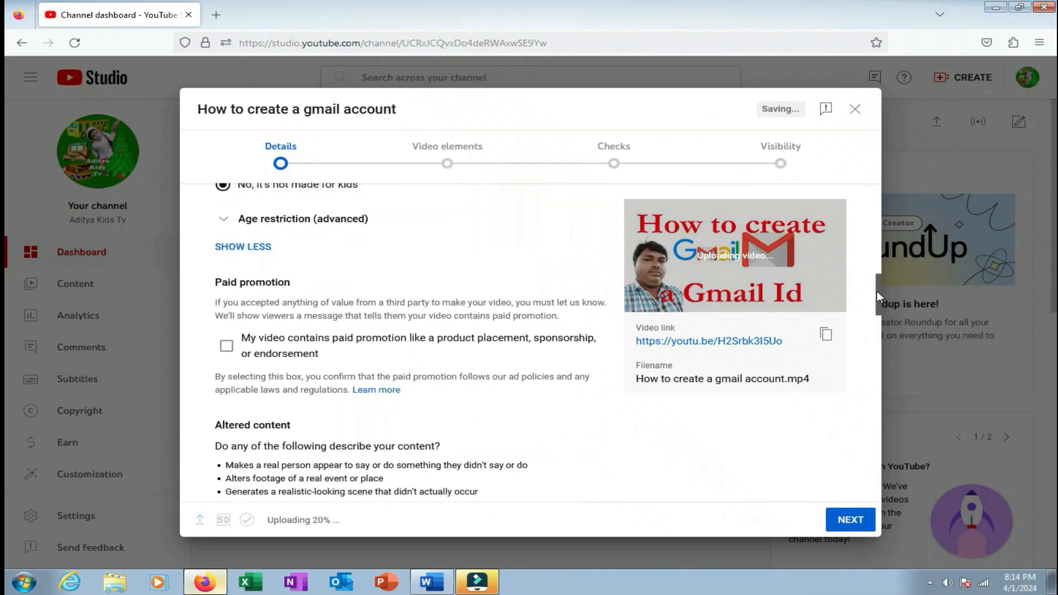
scroll(203, 351, down, 2)
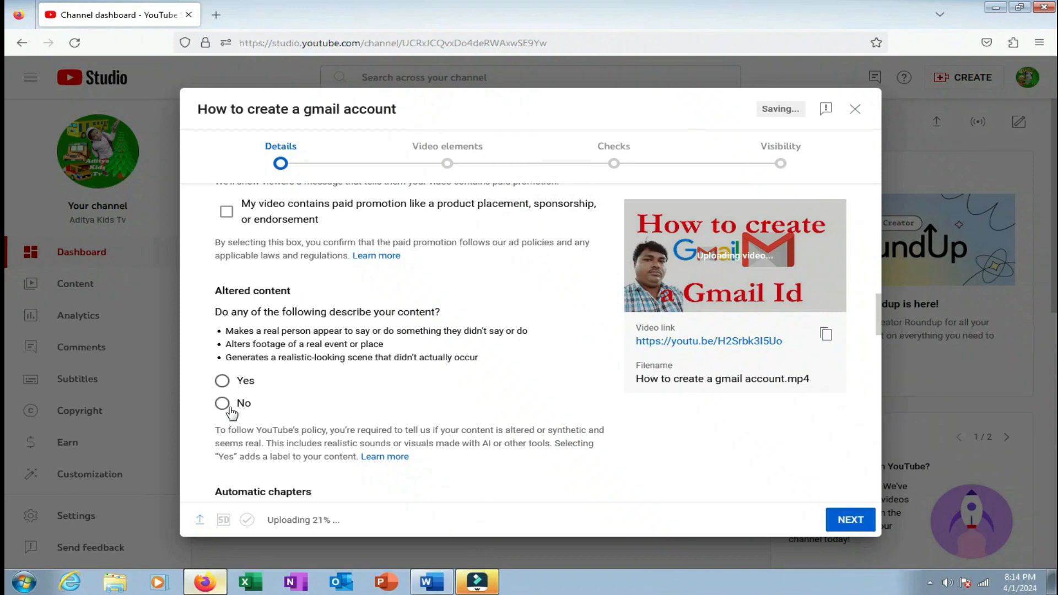
scroll(283, 421, up, 3)
scroll(283, 421, down, 1)
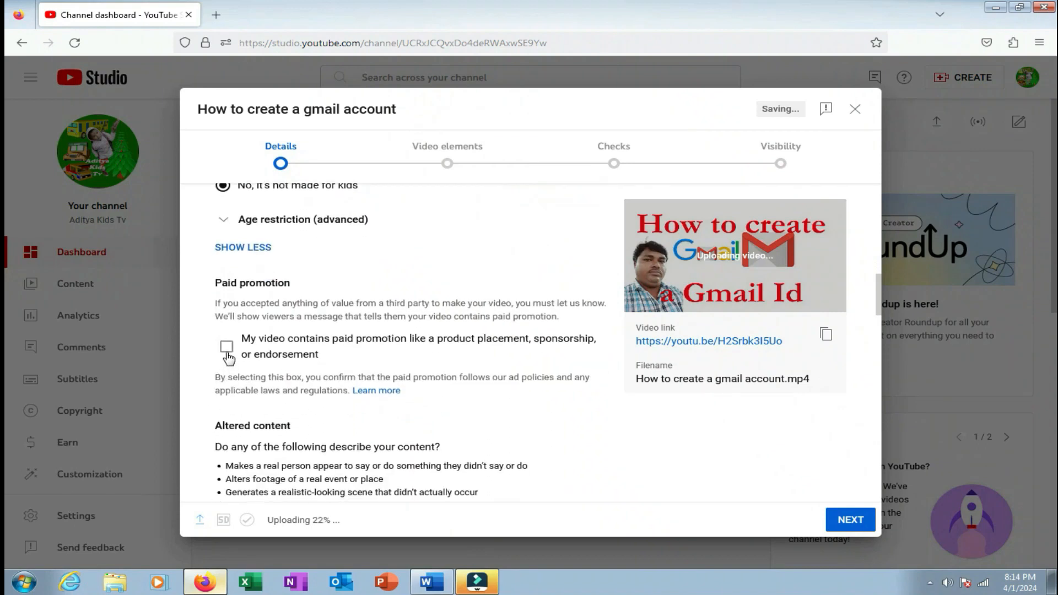
scroll(246, 374, down, 7)
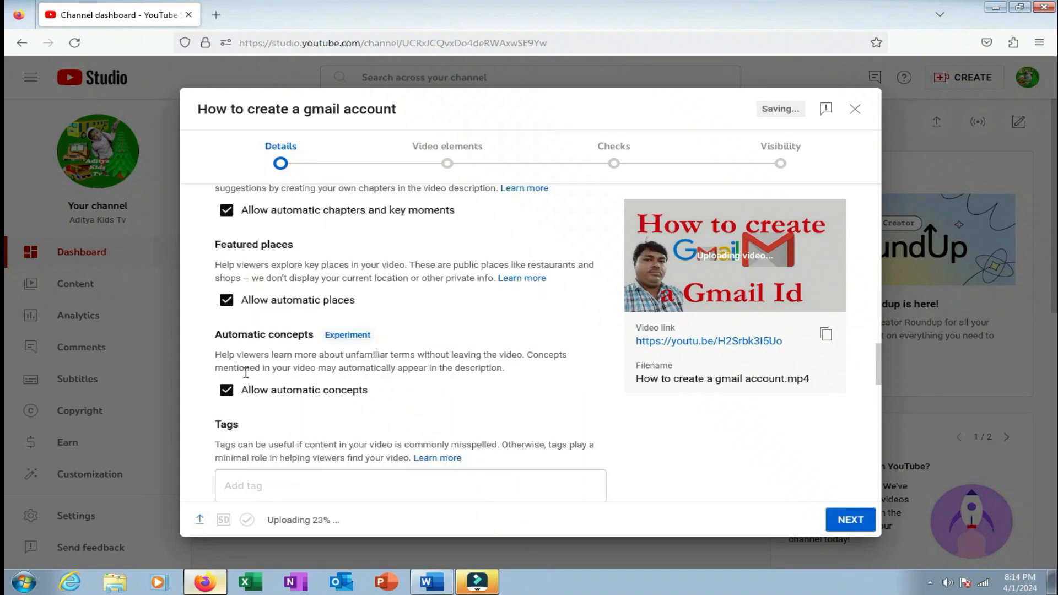
scroll(254, 385, down, 3)
Select the Tags box, then select 'How to Create a Gmail id in 2024' in the Word notes.
click(255, 347)
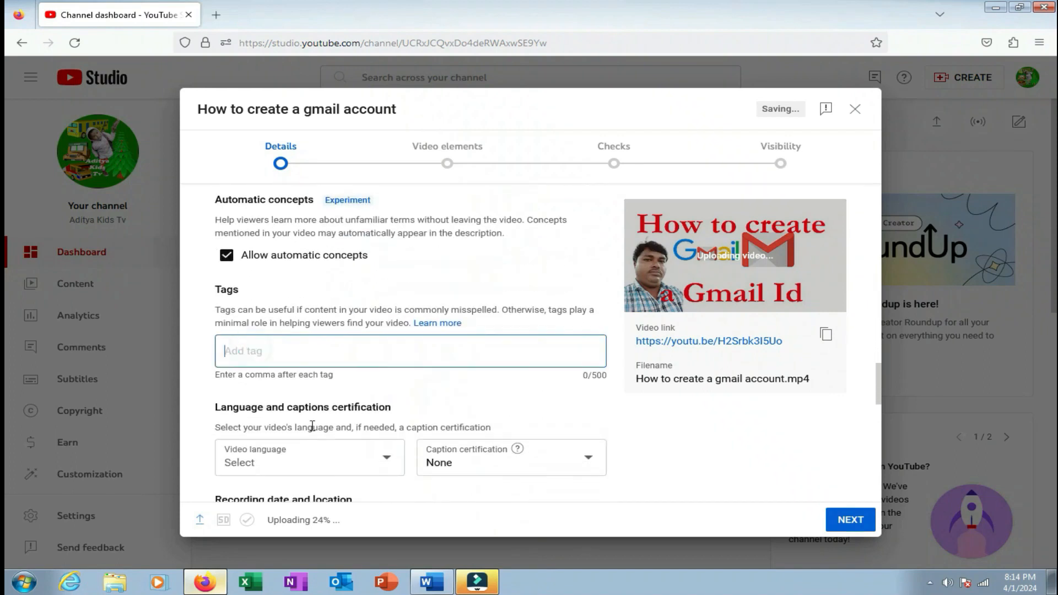
click(429, 579)
drag(284, 263, 447, 261)
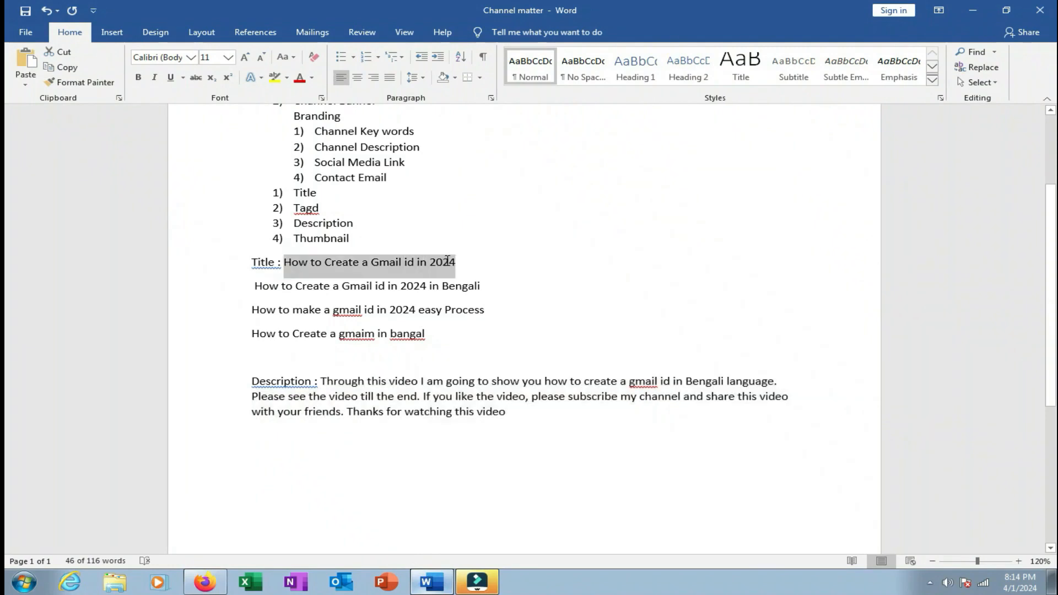
Add 'How to Create a Gmail id in 2024' as a tag, copied from Word.
right_click(384, 264)
click(422, 282)
click(196, 588)
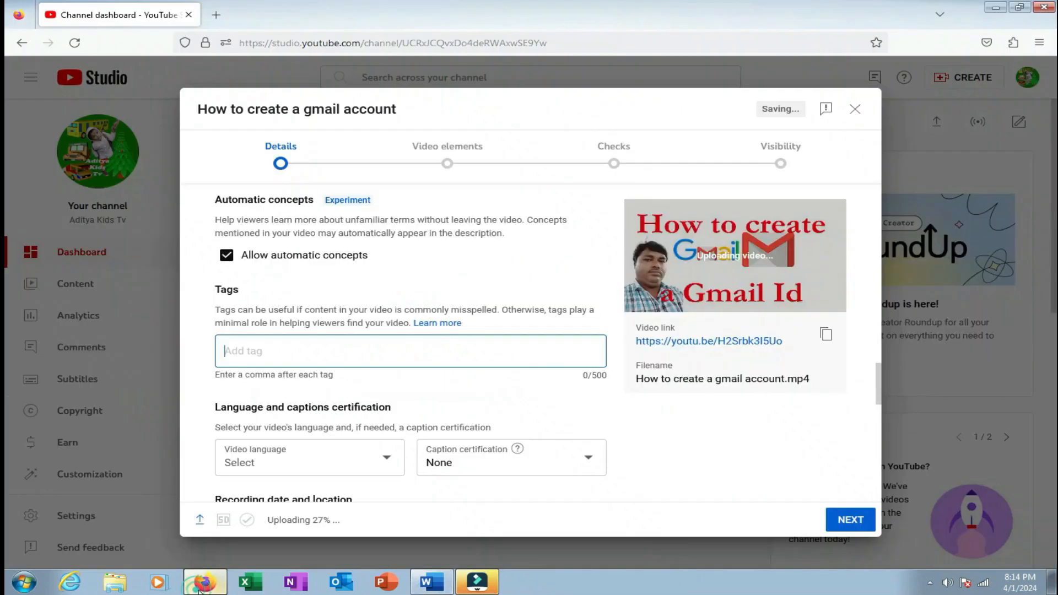
right_click(271, 348)
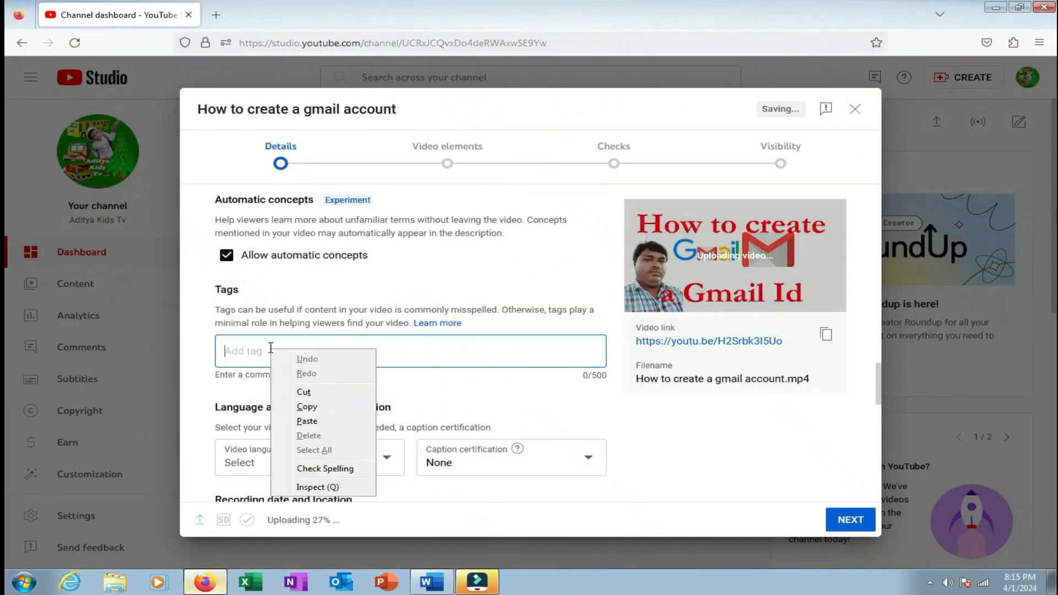
click(308, 419)
Add 'How to make a gmail id in 2024 easy Process' as another tag from Word.
click(425, 579)
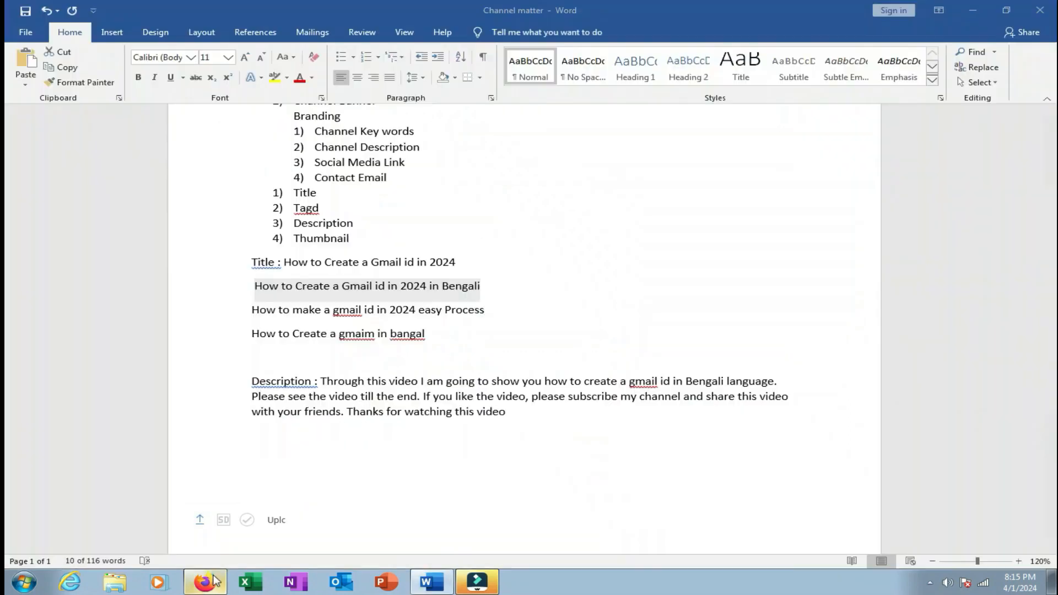
click(209, 583)
right_click(427, 348)
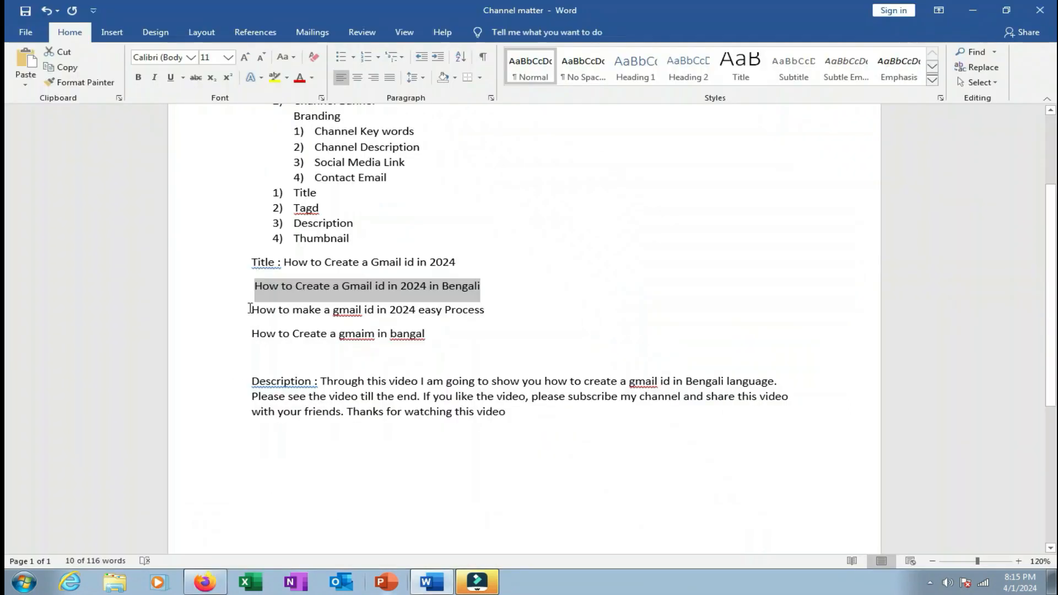
drag(250, 309, 486, 311)
right_click(434, 312)
click(477, 337)
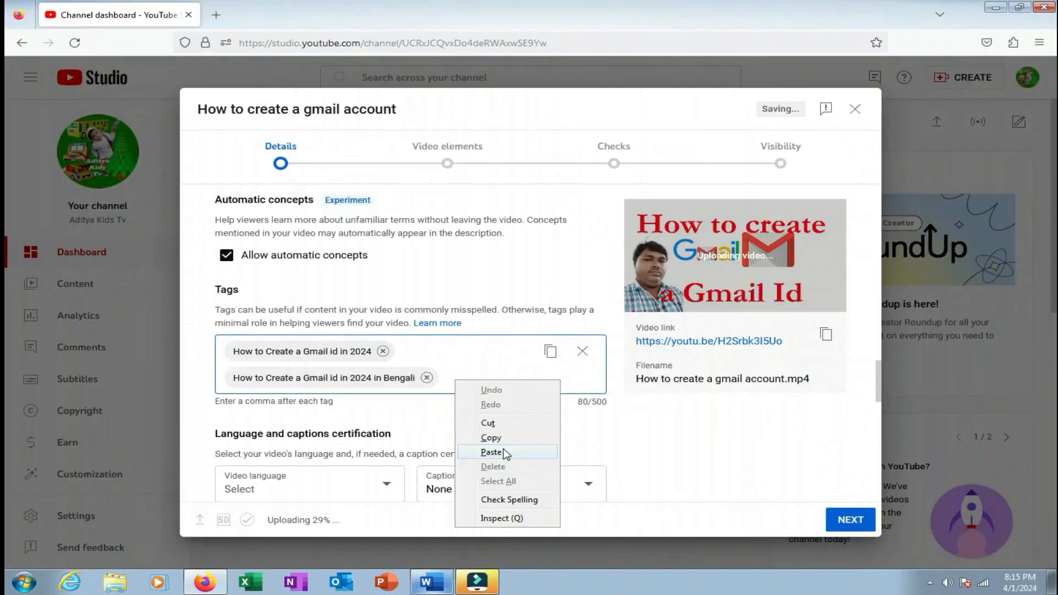
click(489, 448)
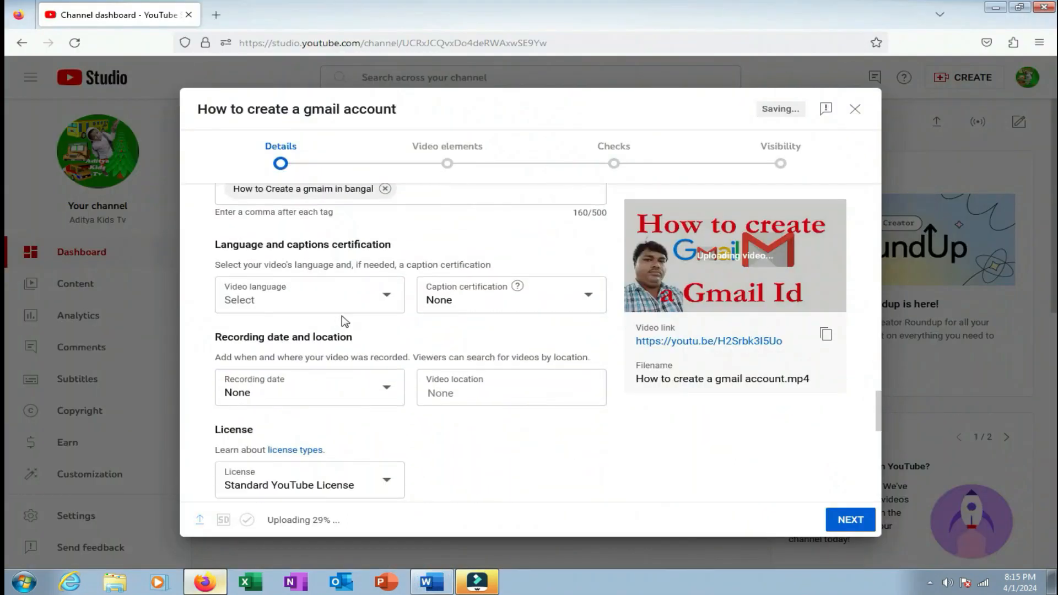
Set the video language to Bangla and leave caption certification at None.
click(387, 301)
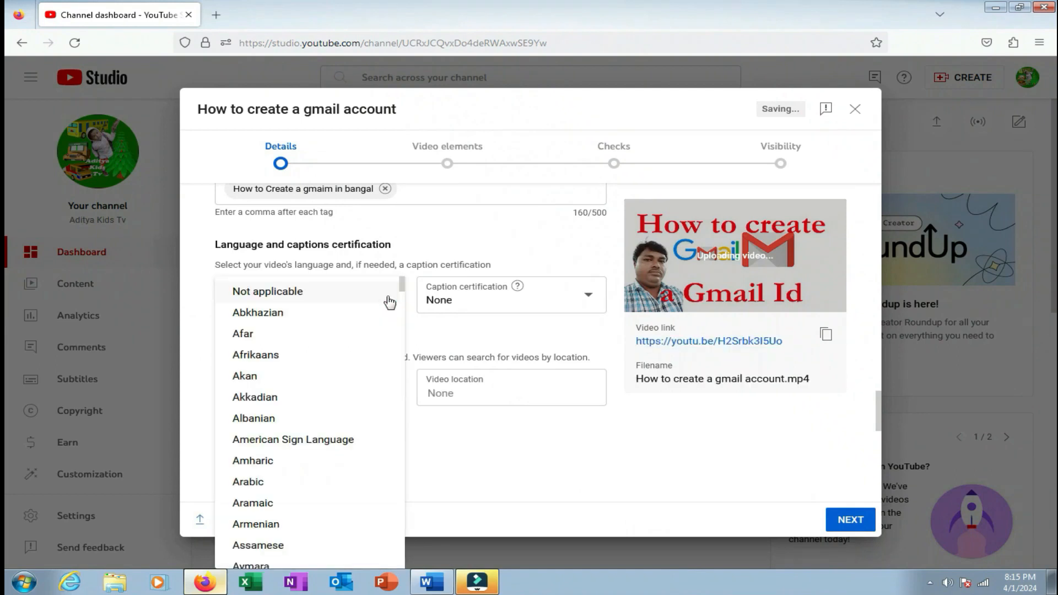
click(522, 309)
click(588, 300)
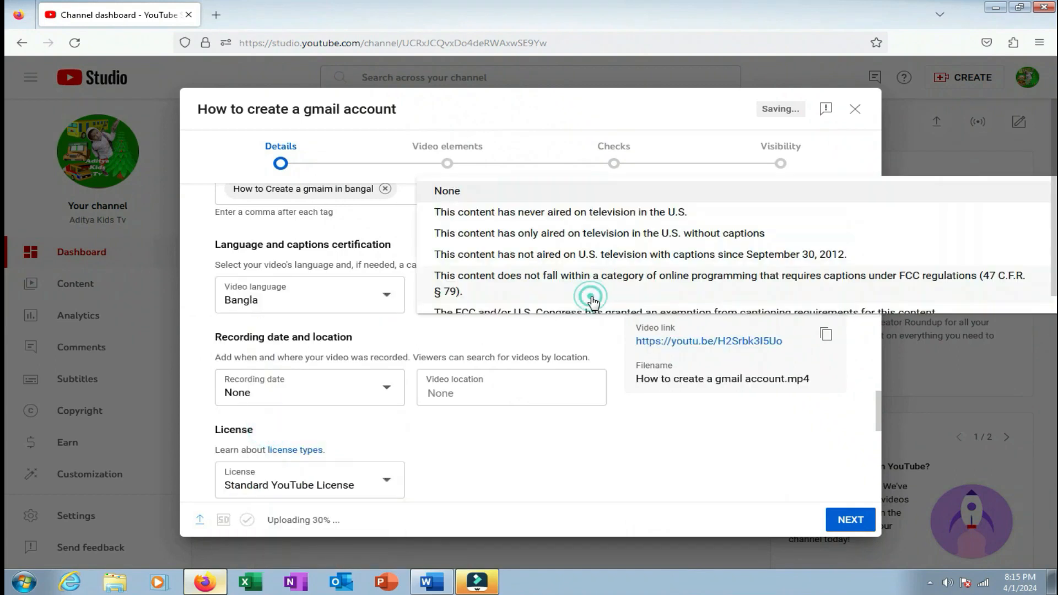
click(605, 342)
Set the recording date to Apr 1, 2024 and the video location to India.
click(387, 391)
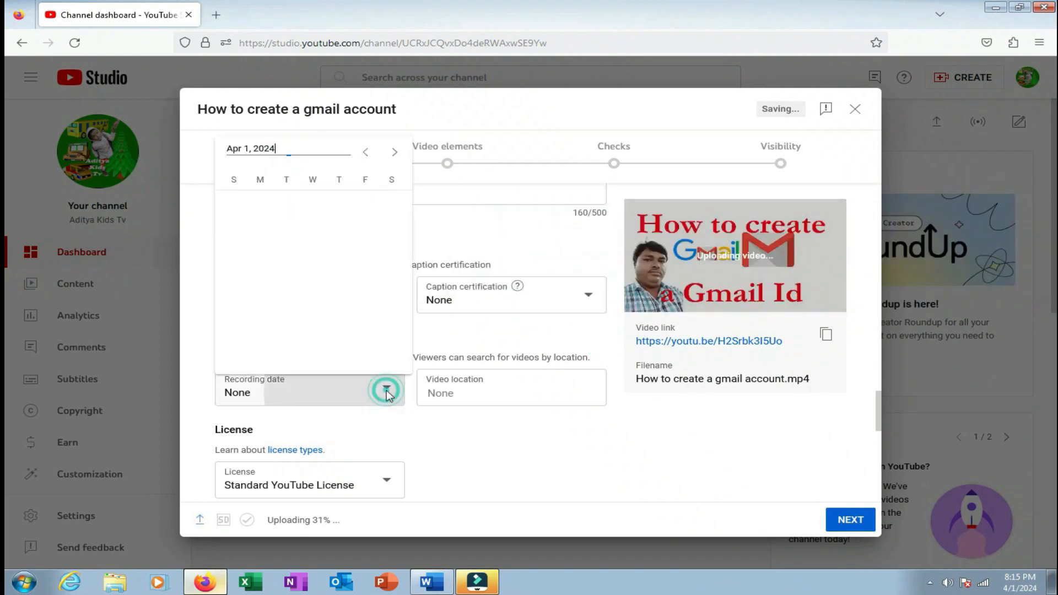
click(265, 270)
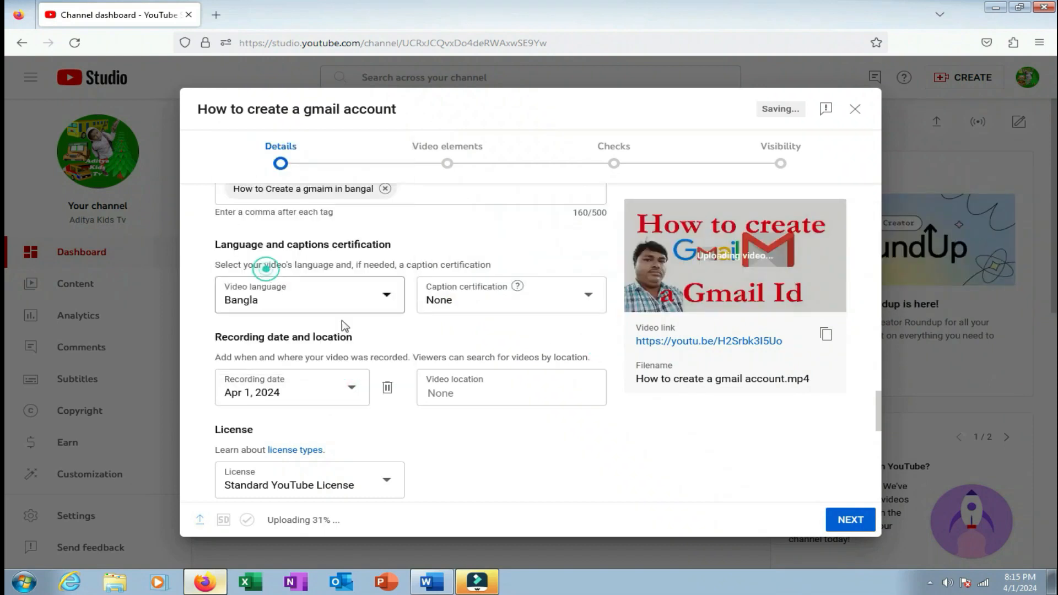
click(466, 381)
text(India)
scroll(466, 373, down, 3)
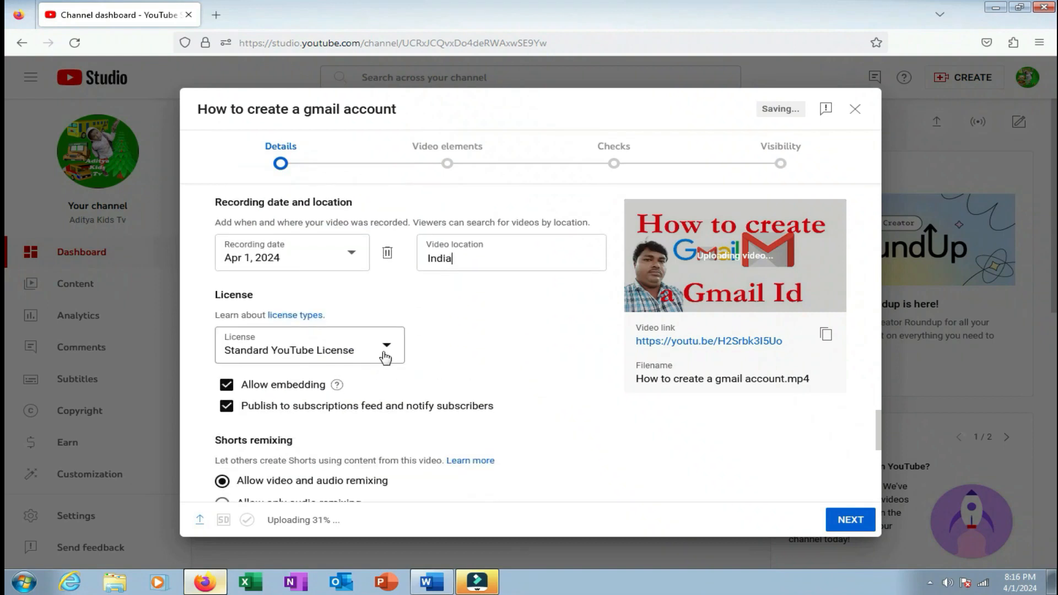
Keep the Standard YouTube License and review the Shorts remixing section.
click(384, 350)
click(331, 351)
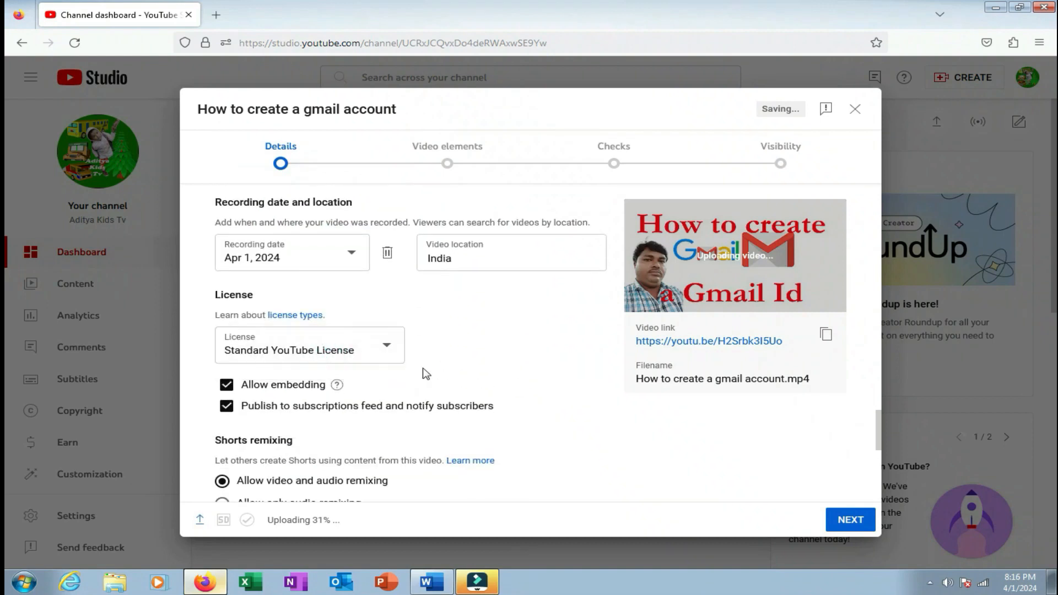
scroll(241, 310, down, 3)
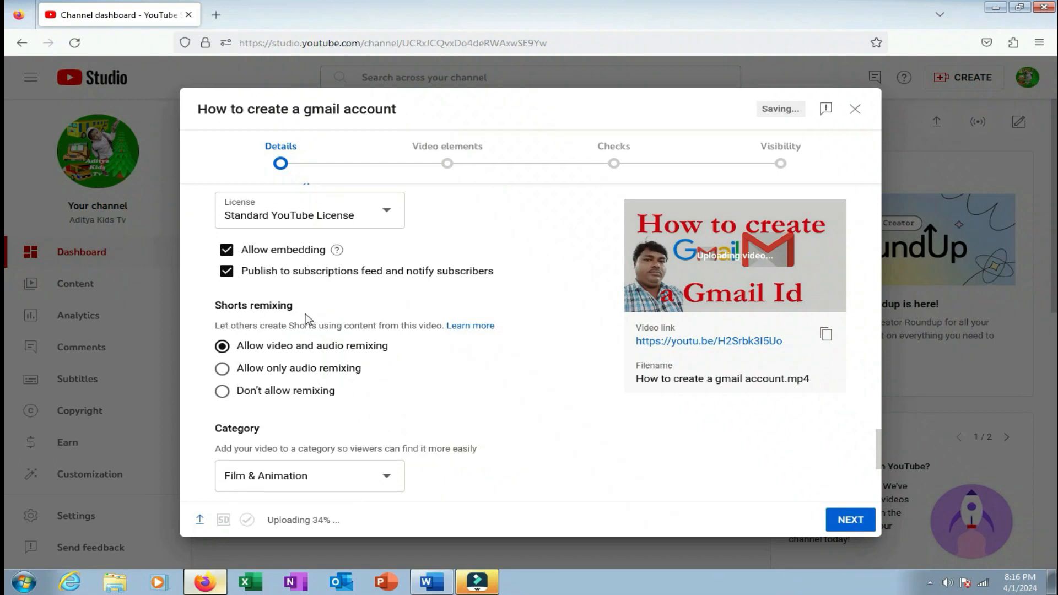
drag(219, 310, 301, 315)
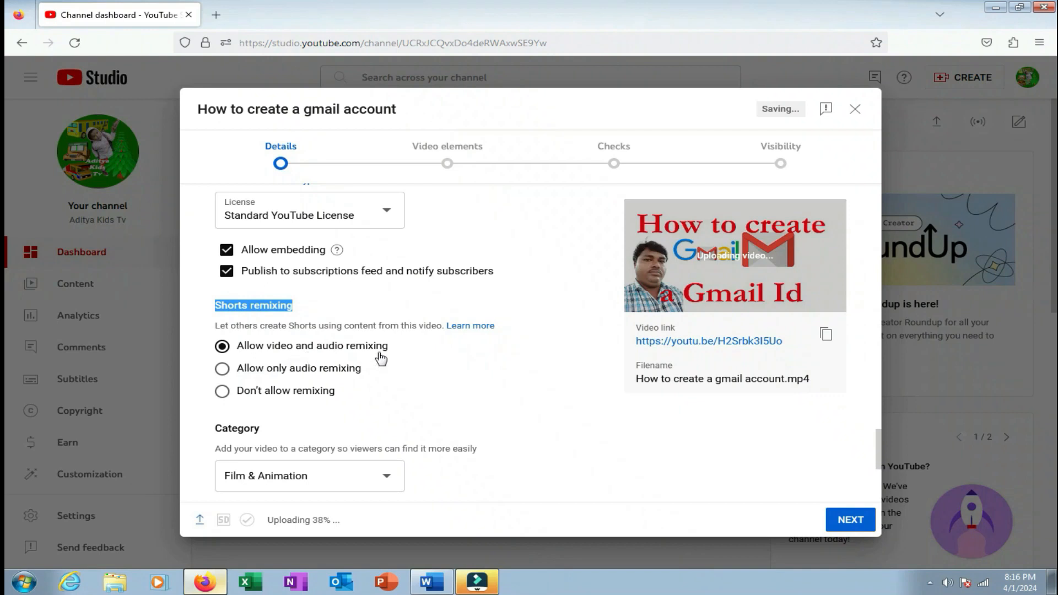
Choose category Science & Technology, keep comments sorted by Top, and continue to Video elements.
scroll(409, 380, down, 2)
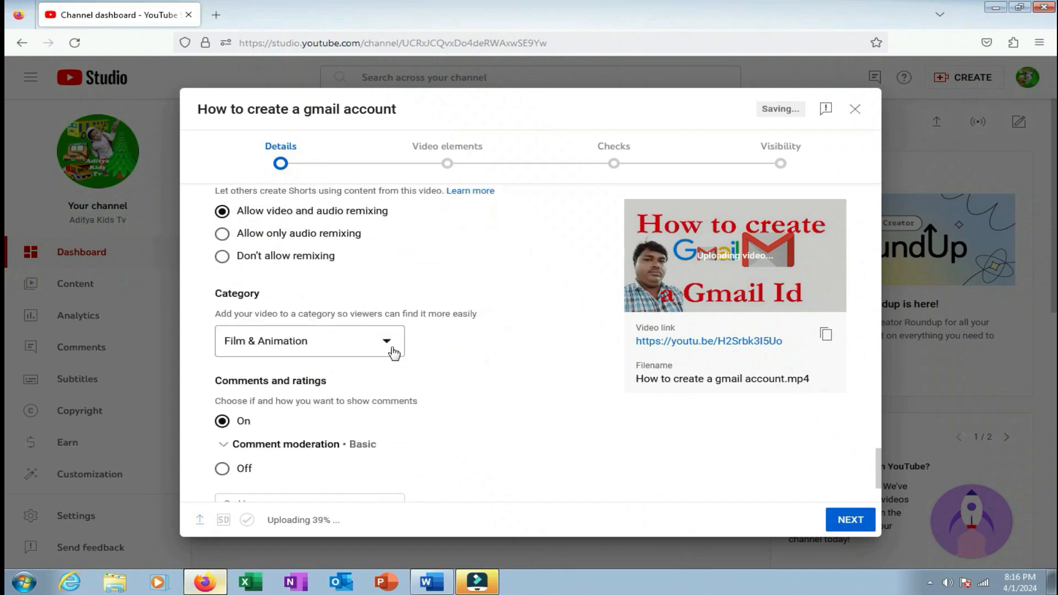
click(389, 346)
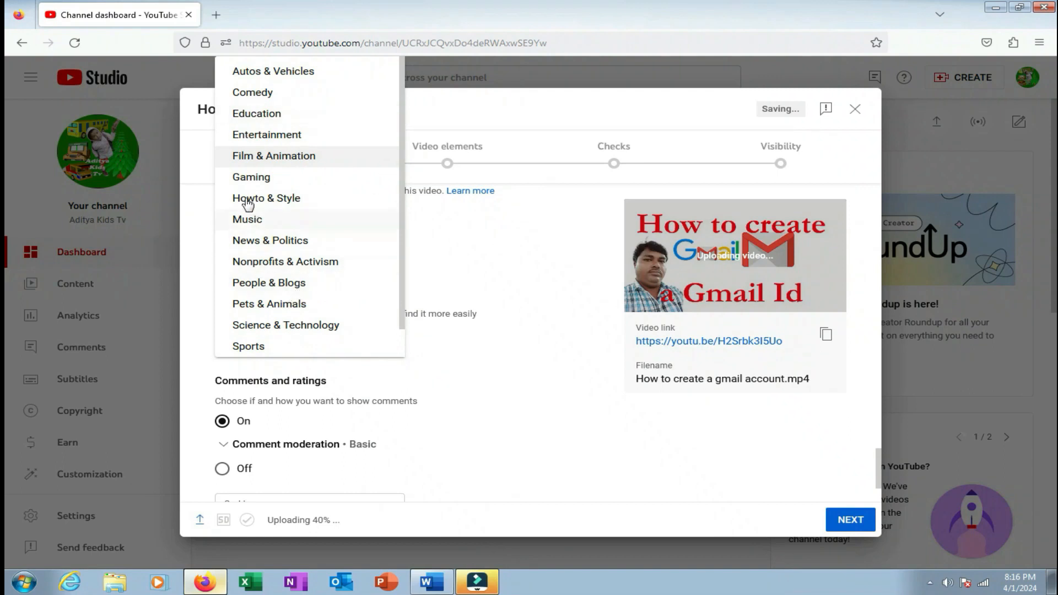
click(282, 325)
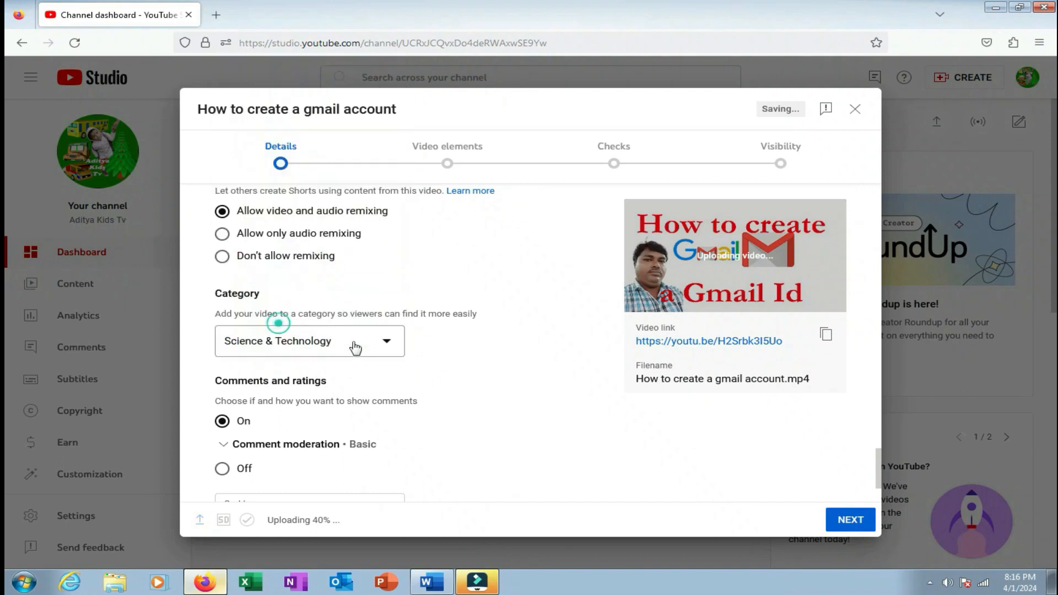
scroll(540, 429, down, 3)
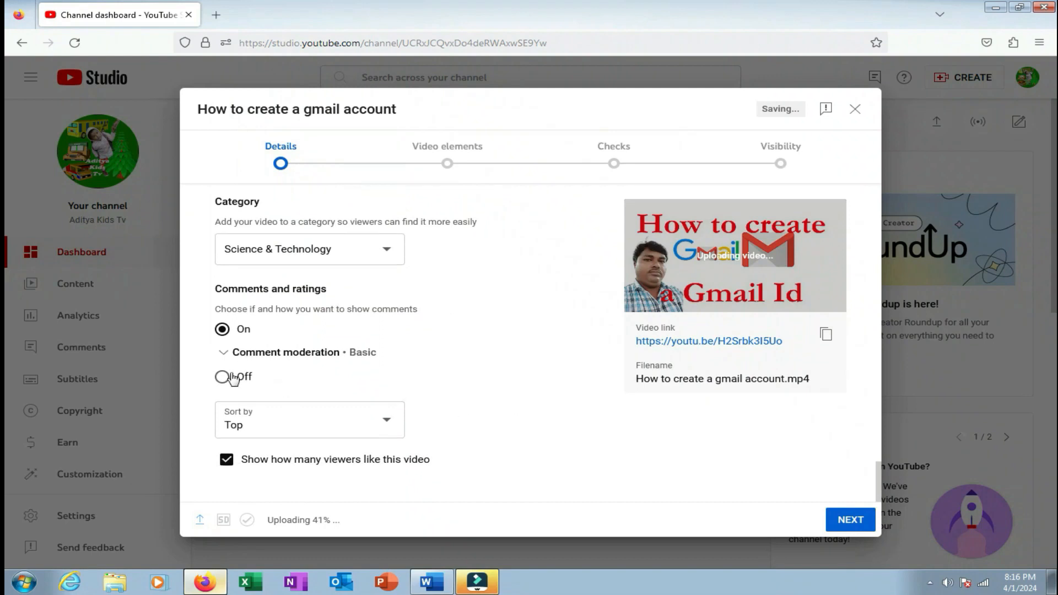
click(385, 429)
click(300, 421)
click(851, 523)
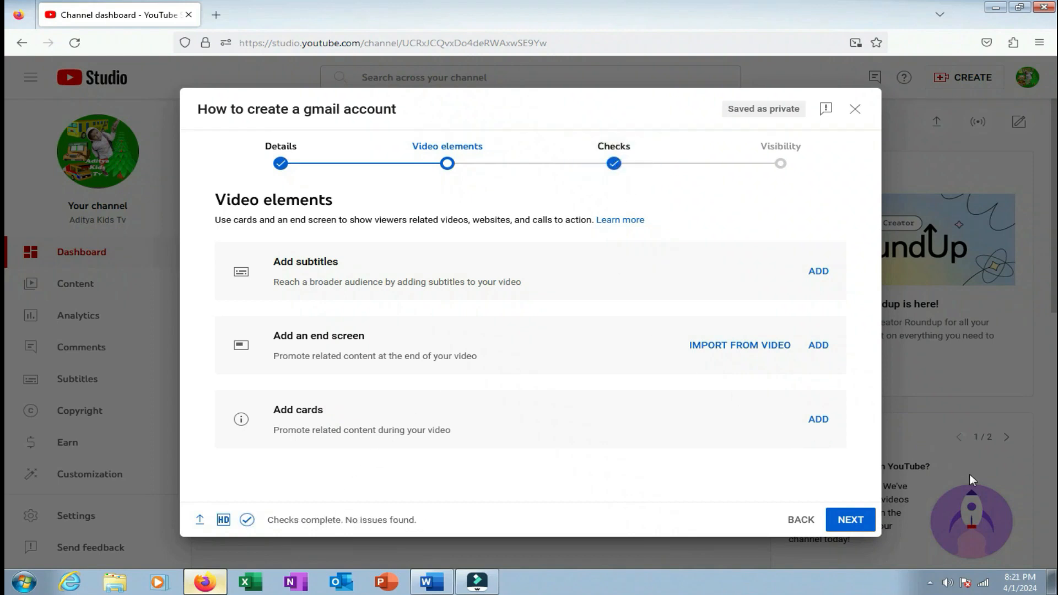
Continue past Video elements and Checks, and set the video's visibility to Public.
click(852, 521)
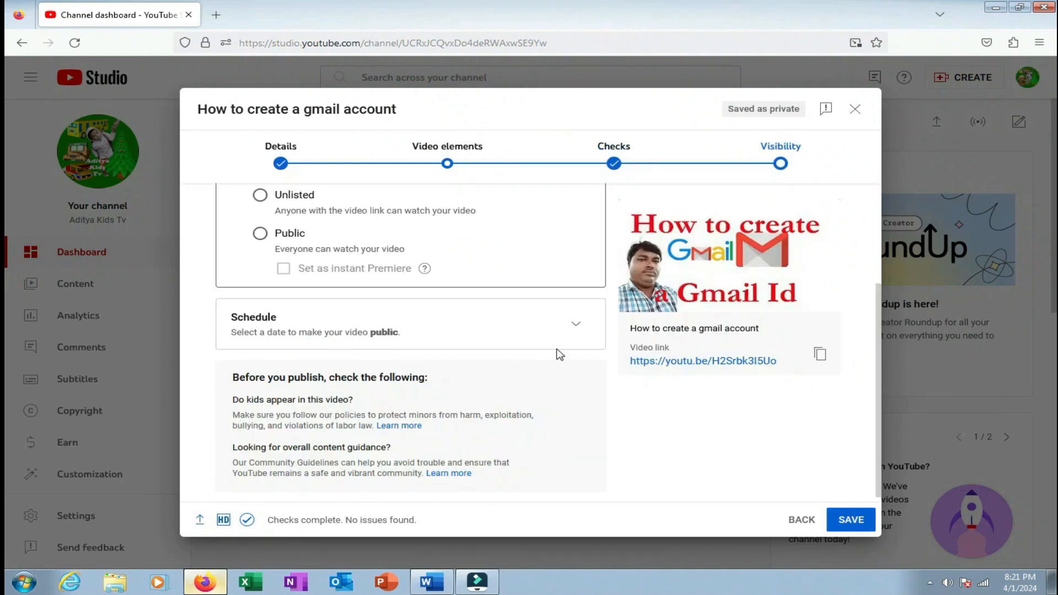
scroll(560, 355, up, 3)
click(259, 369)
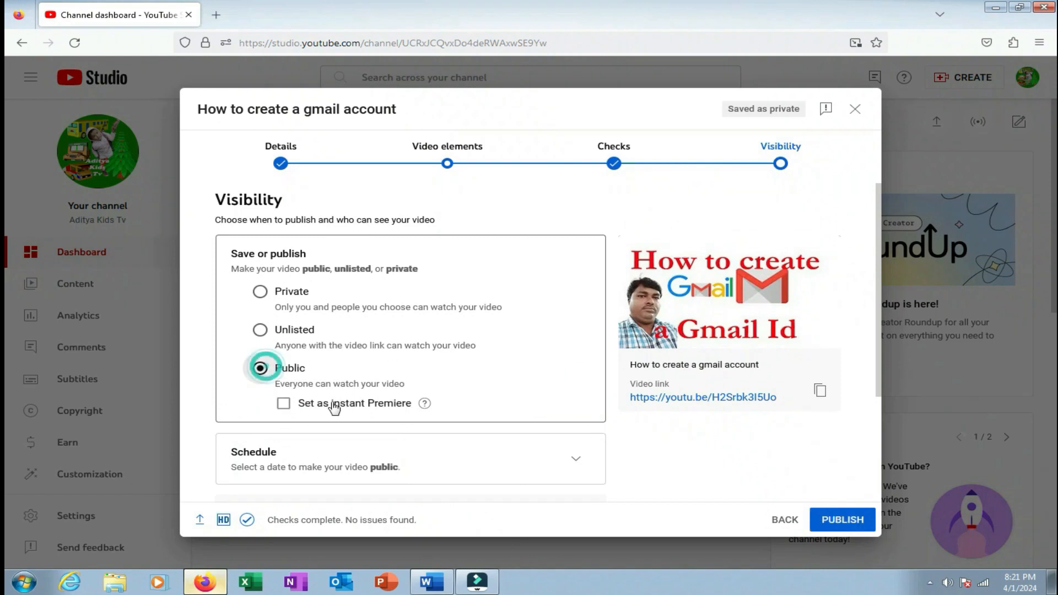
Publish 'How to create a gmail account', then play it from its link and close that tab.
scroll(359, 413, down, 3)
click(823, 527)
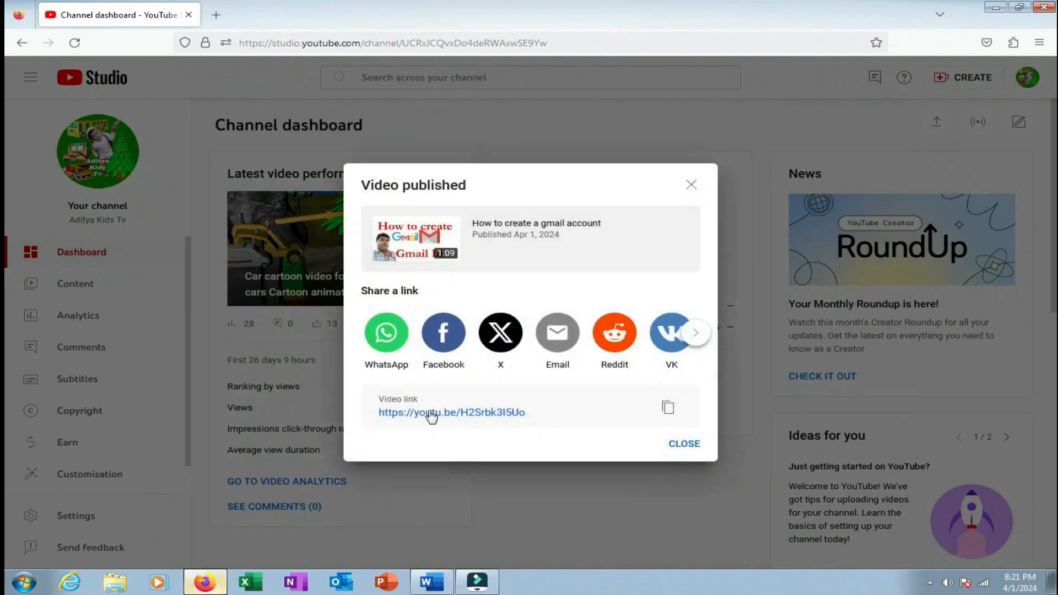
click(433, 414)
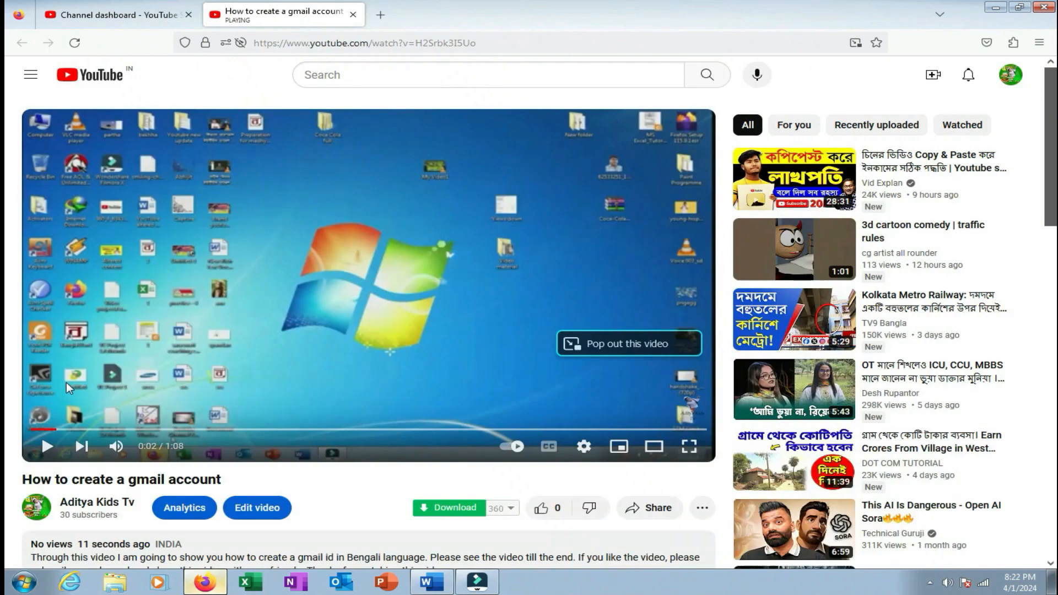
click(353, 15)
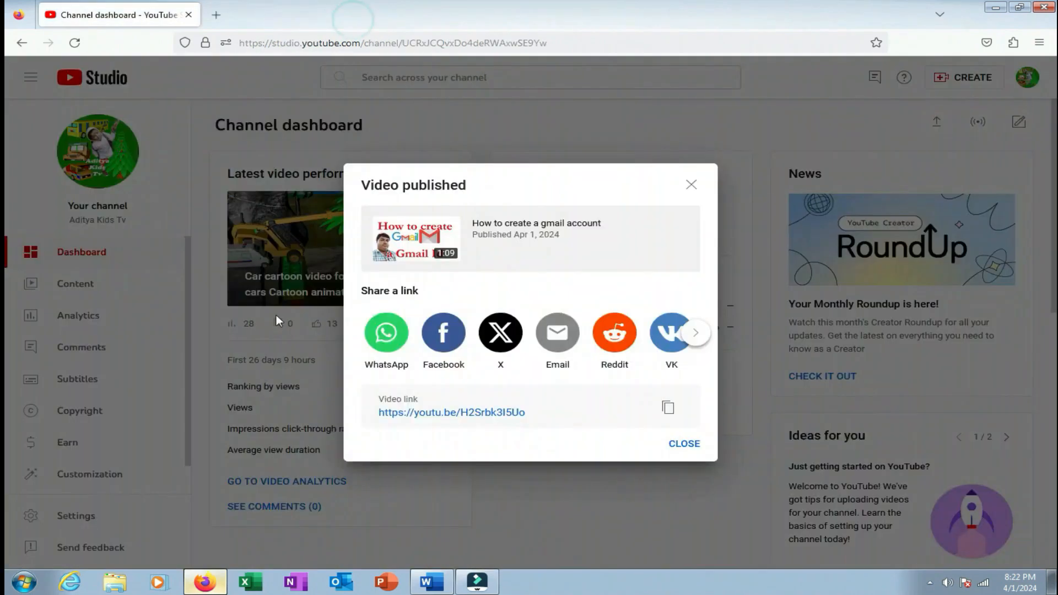